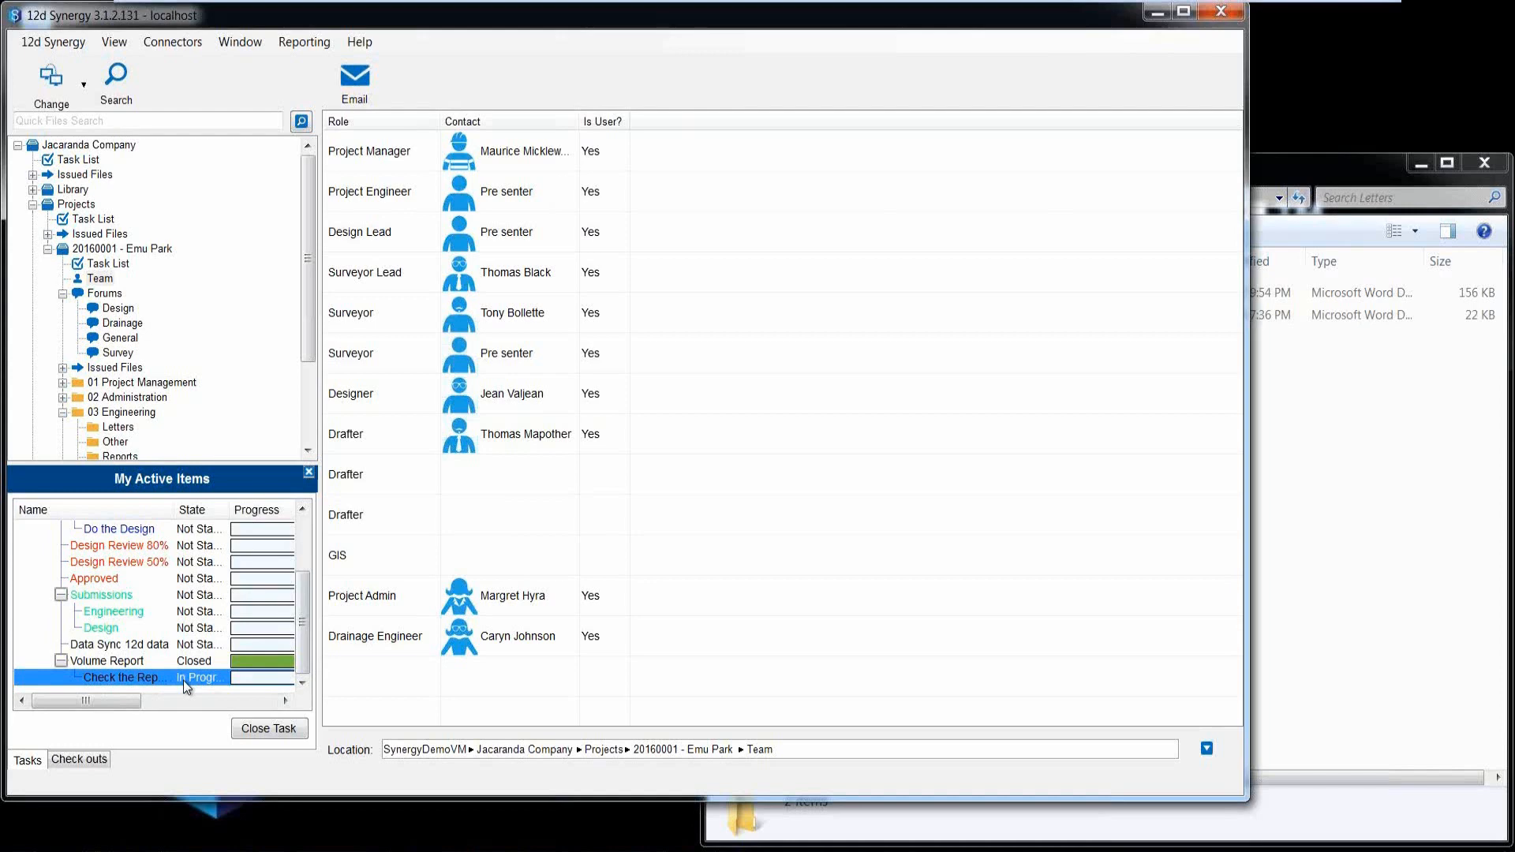
Add a category named Site Visits to the Survey forum of the 20160001 - Emu Park project.
left_click(116, 308)
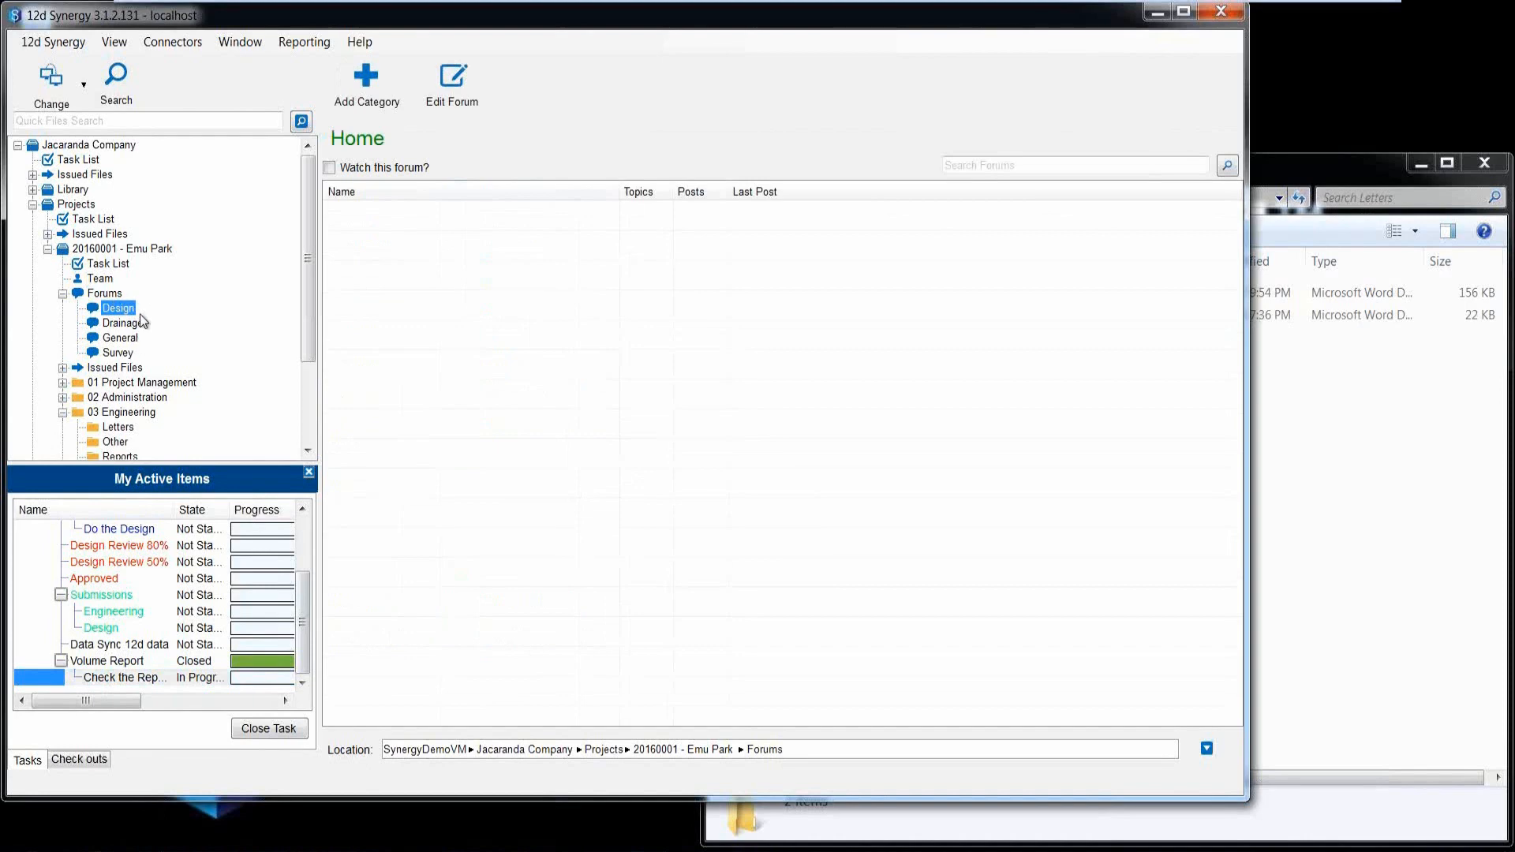
left_click(112, 355)
left_click(367, 79)
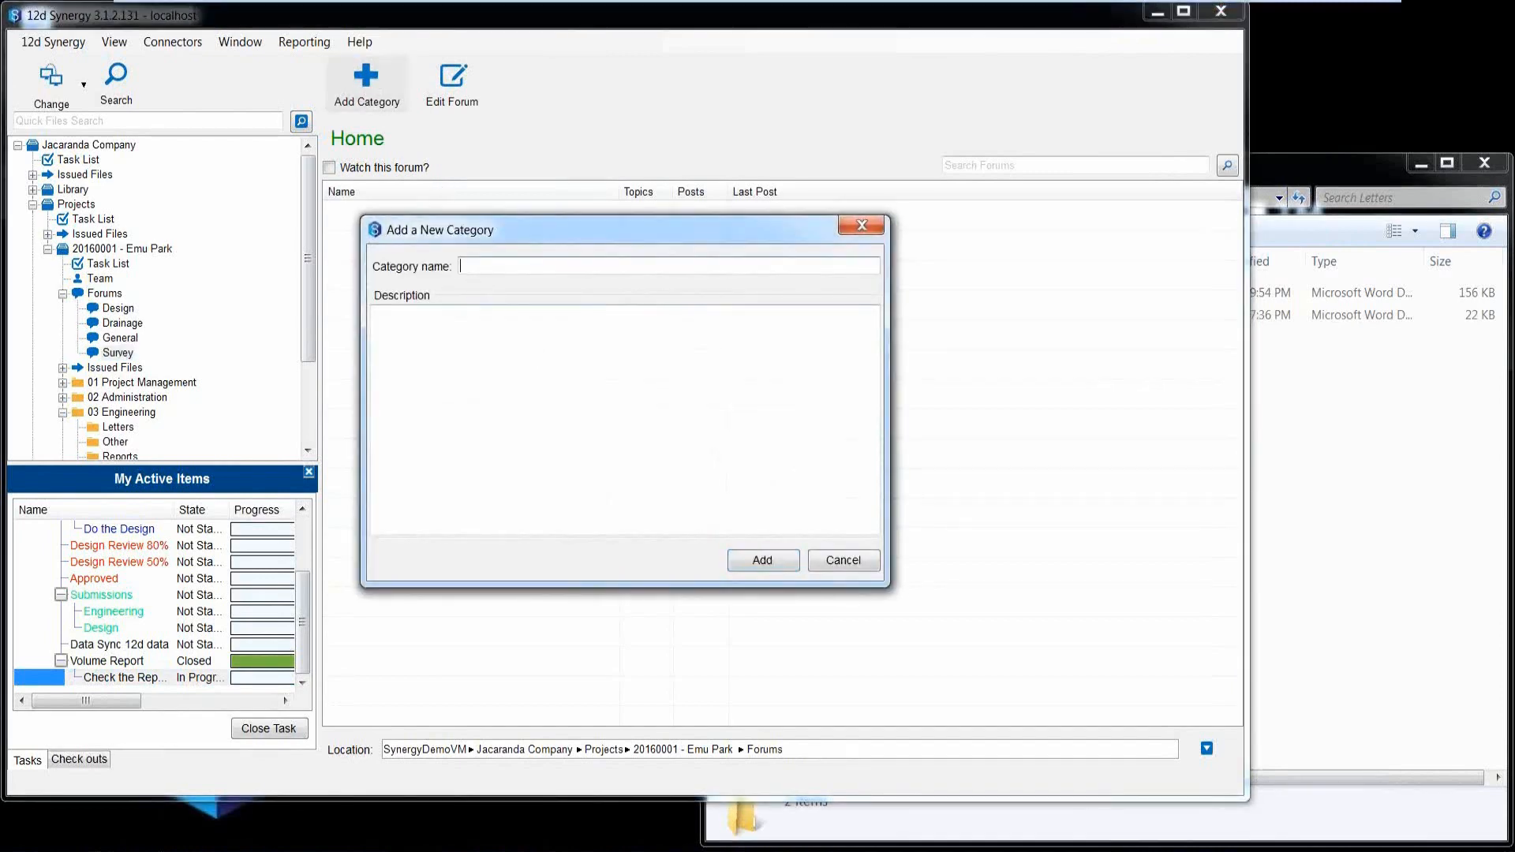
type("Site Visits")
left_click(743, 562)
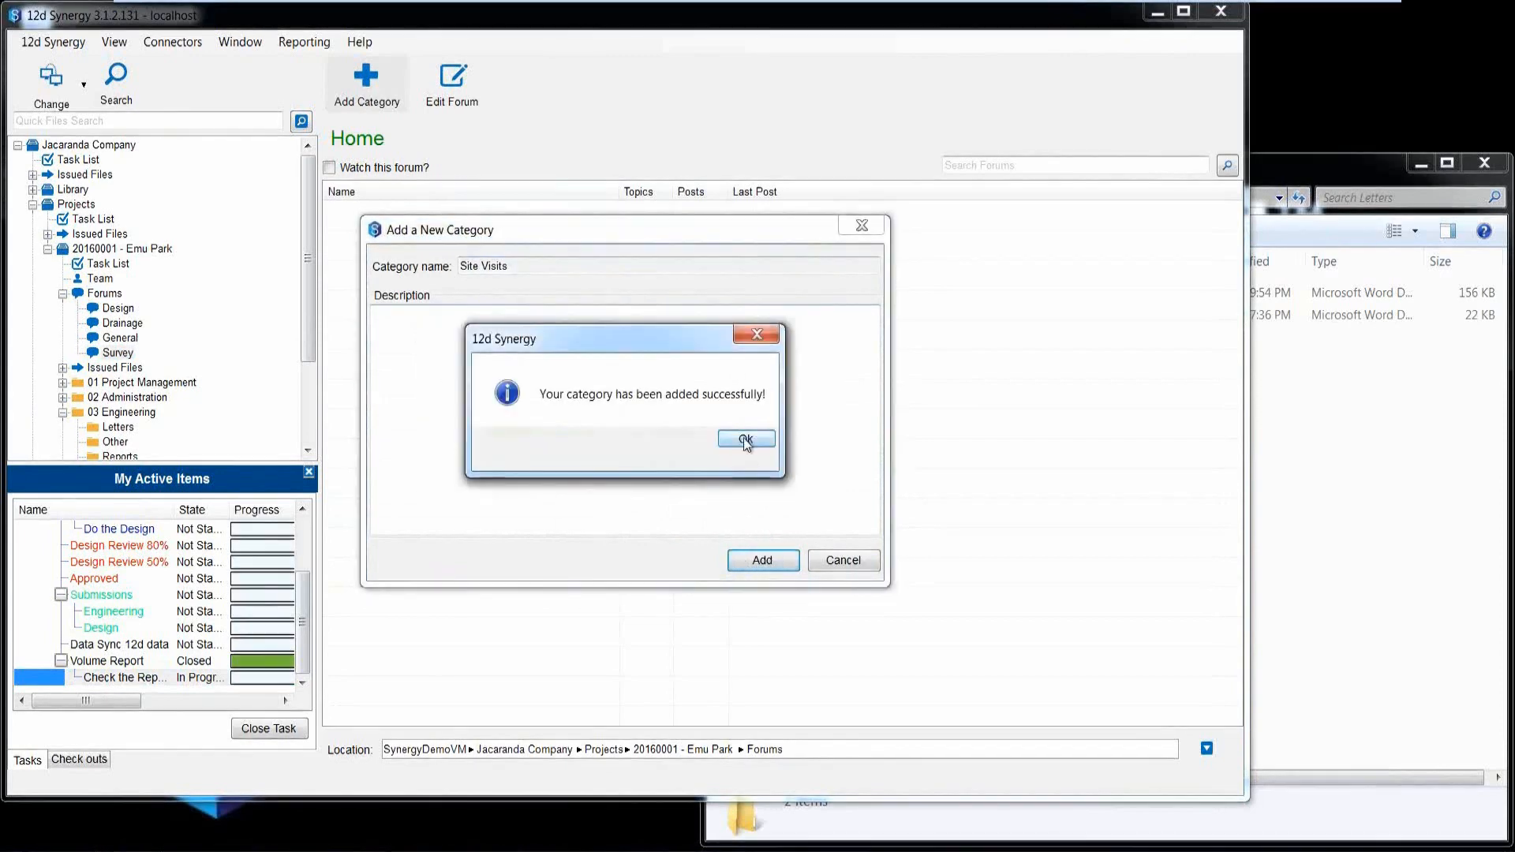
left_click(746, 441)
Open the Site Visits category and start a new topic with the subject What to Bring.
left_click(367, 210)
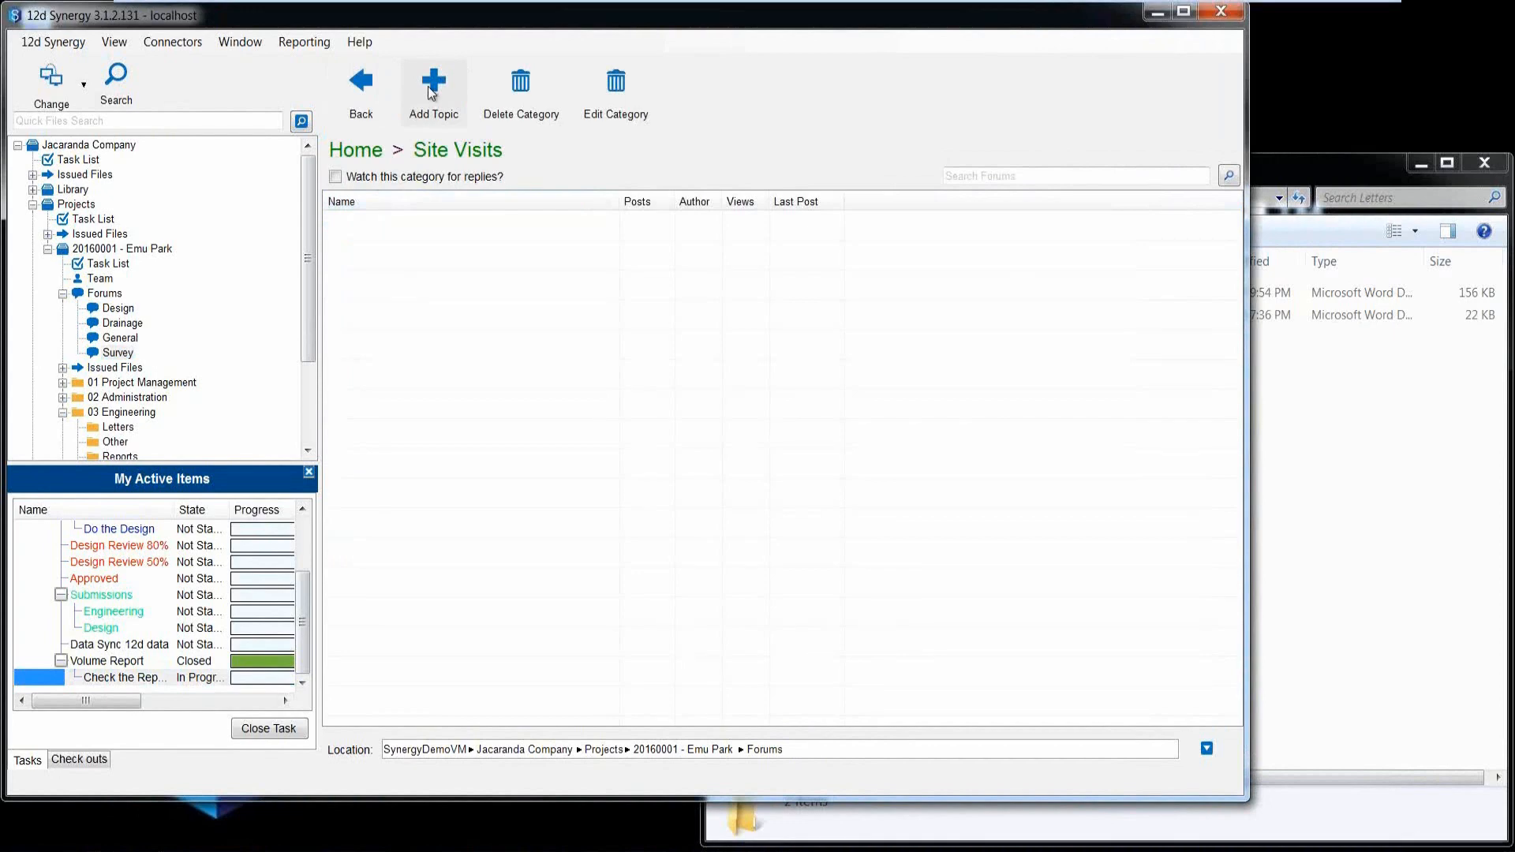
left_click(431, 93)
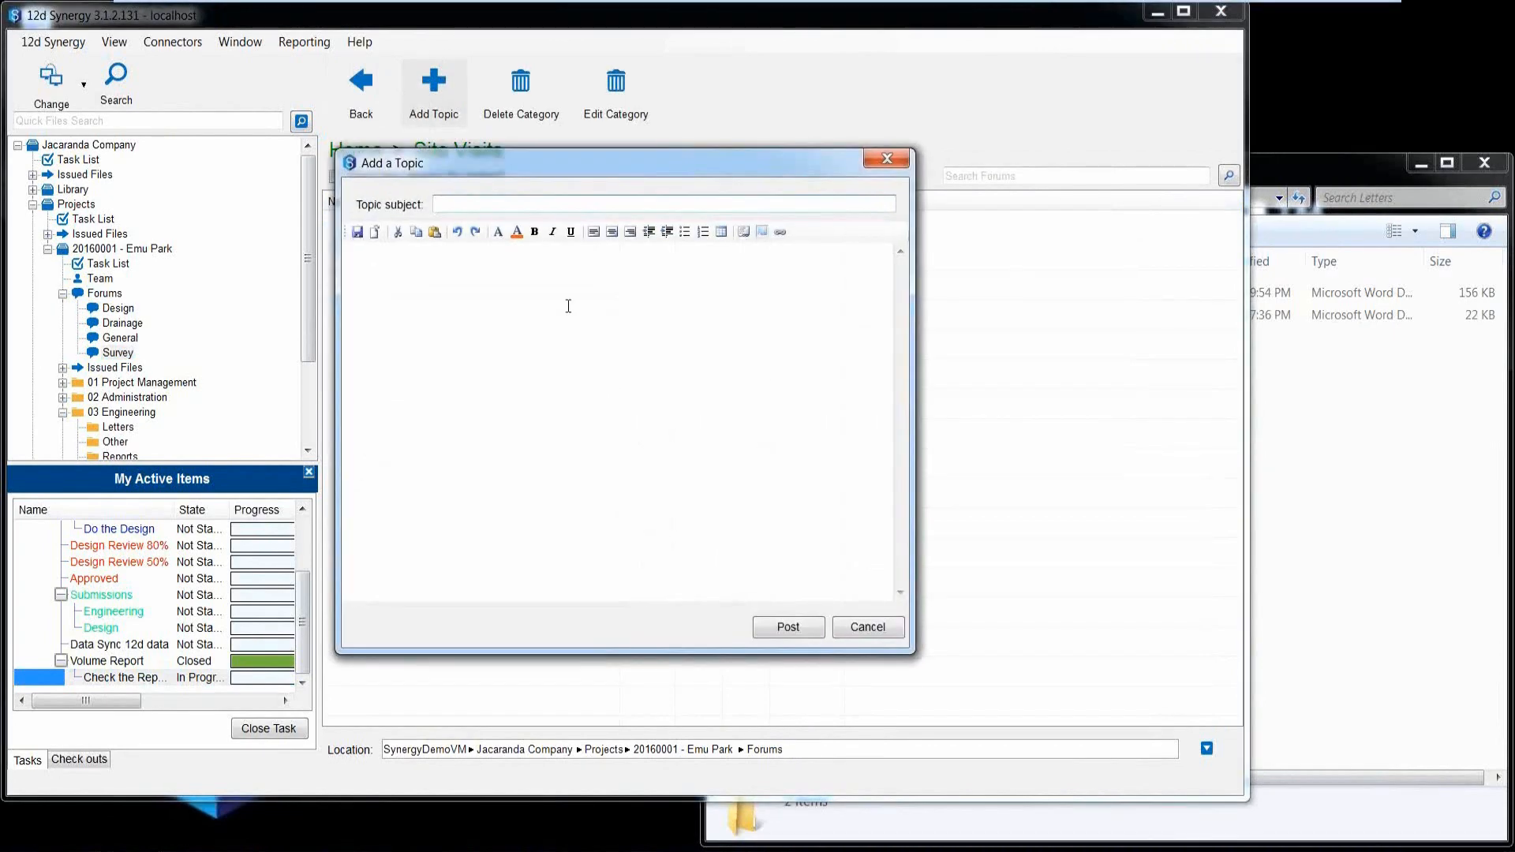
type("What to Bring")
Write Water, Sunscreen and PPE on separate lines in the topic body, and check its HTML source.
left_click(510, 297)
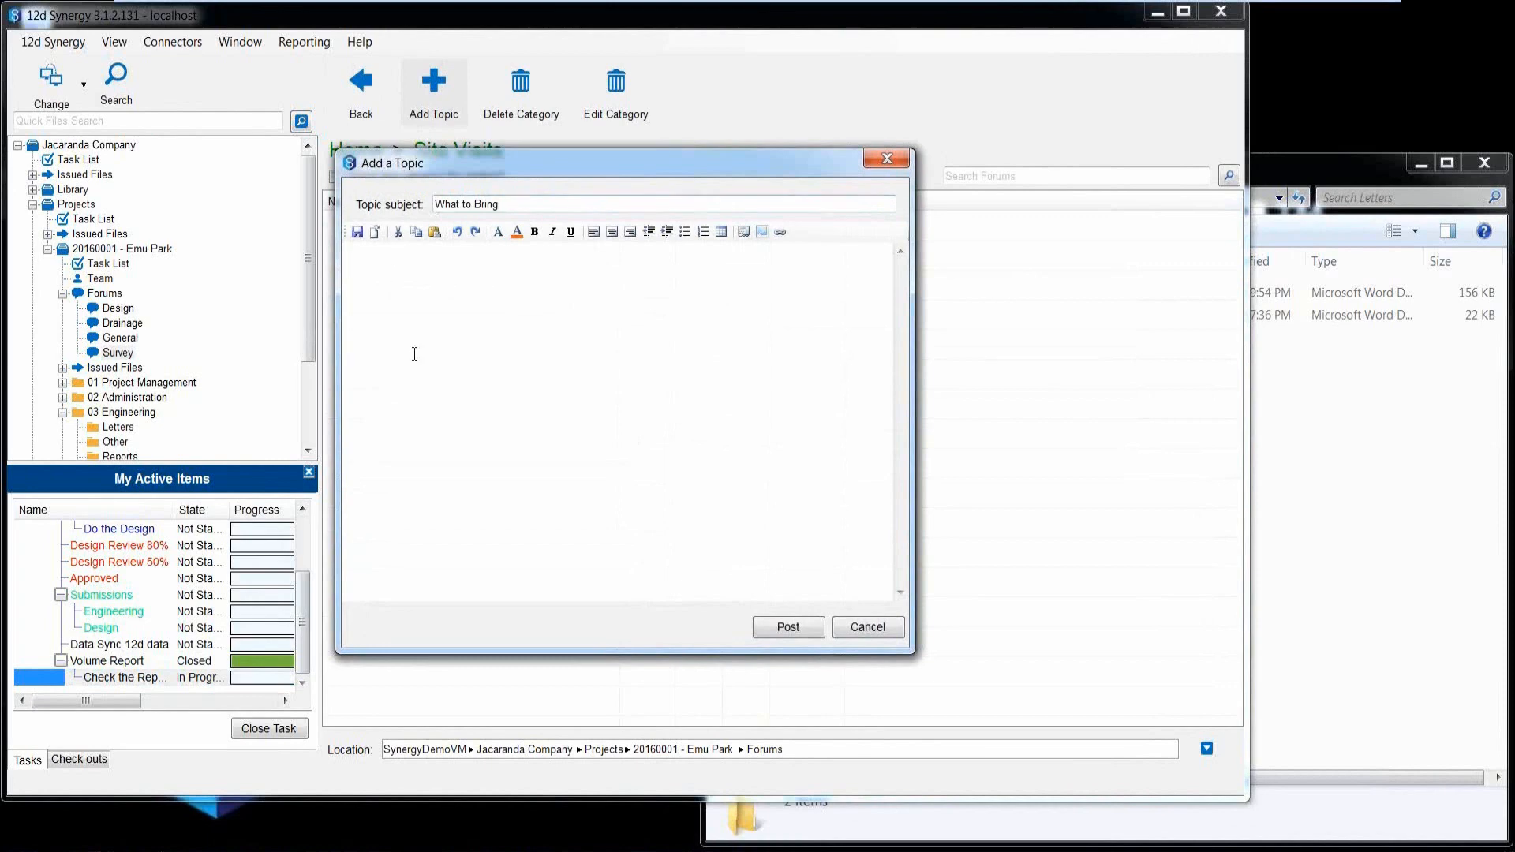
type("Water")
key("Return")
type("Sunscreen")
key("Return")
type("PPE")
left_click(744, 231)
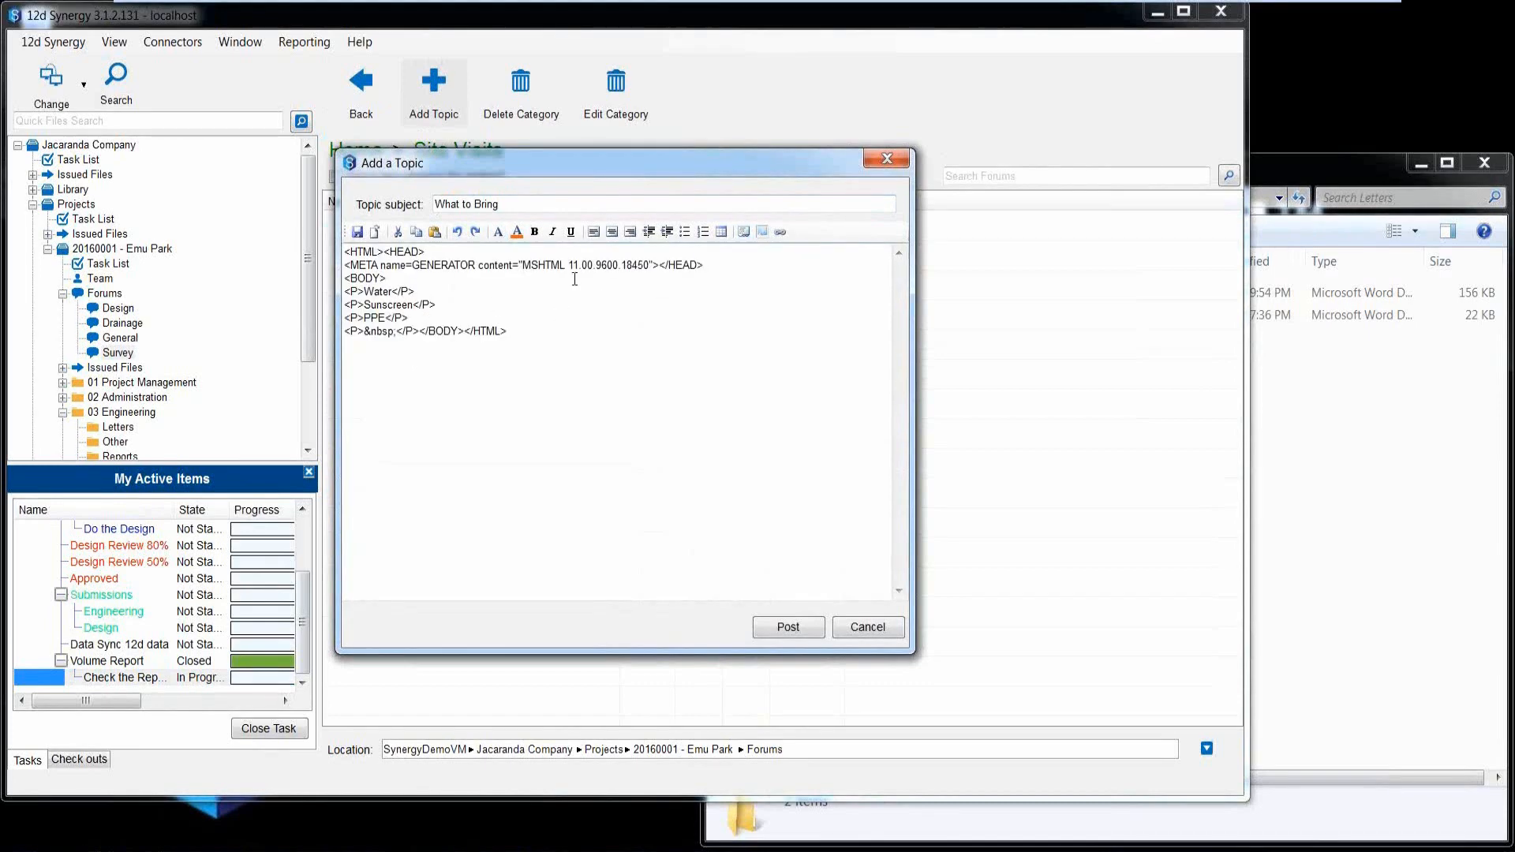
left_click(743, 234)
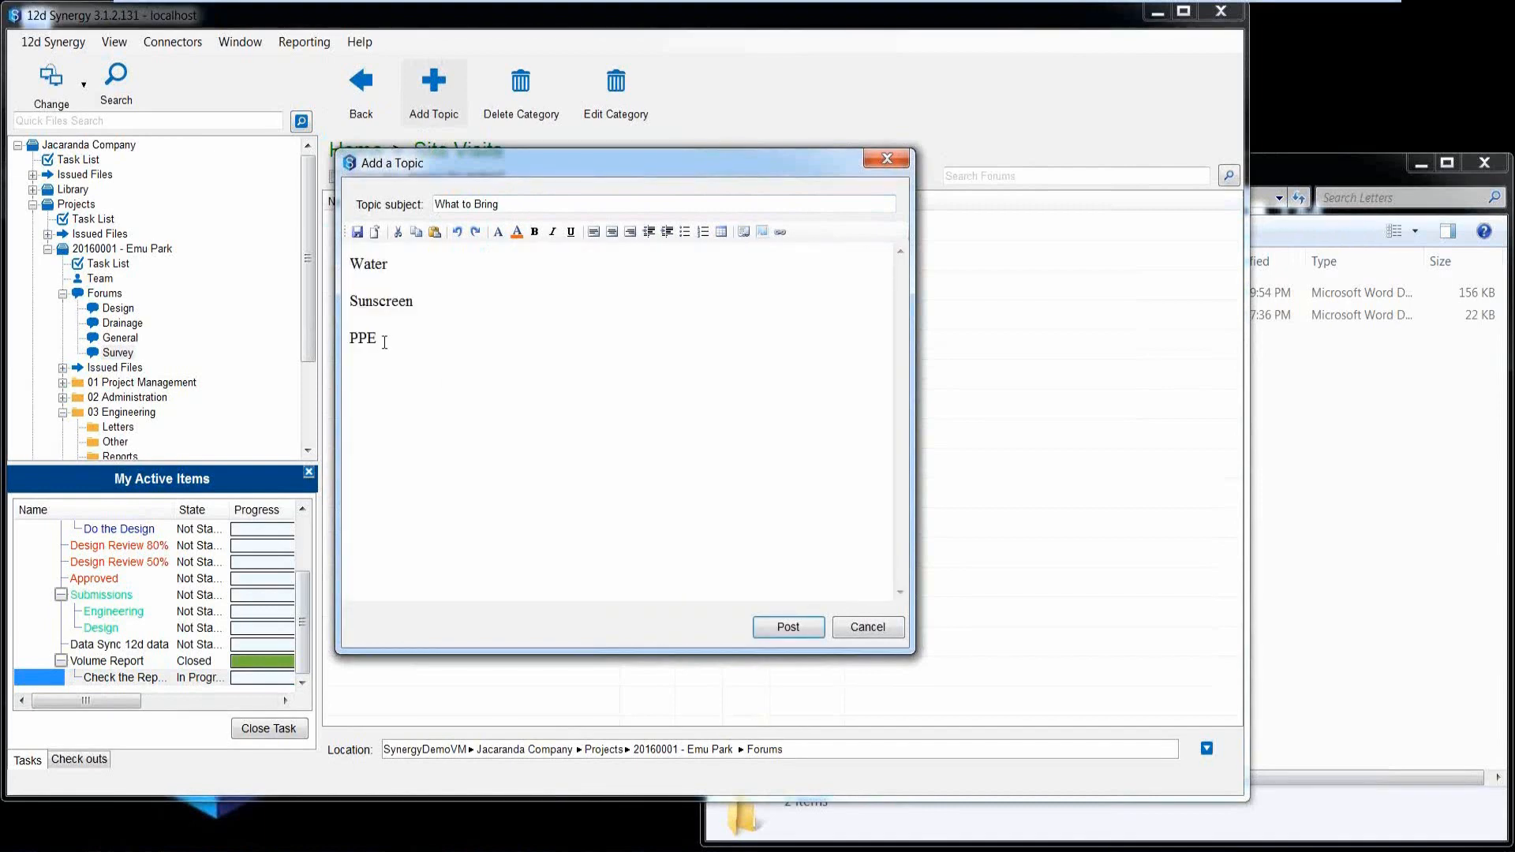
Start inserting an image from the local disk below the PPE line.
left_click(366, 372)
left_click(762, 231)
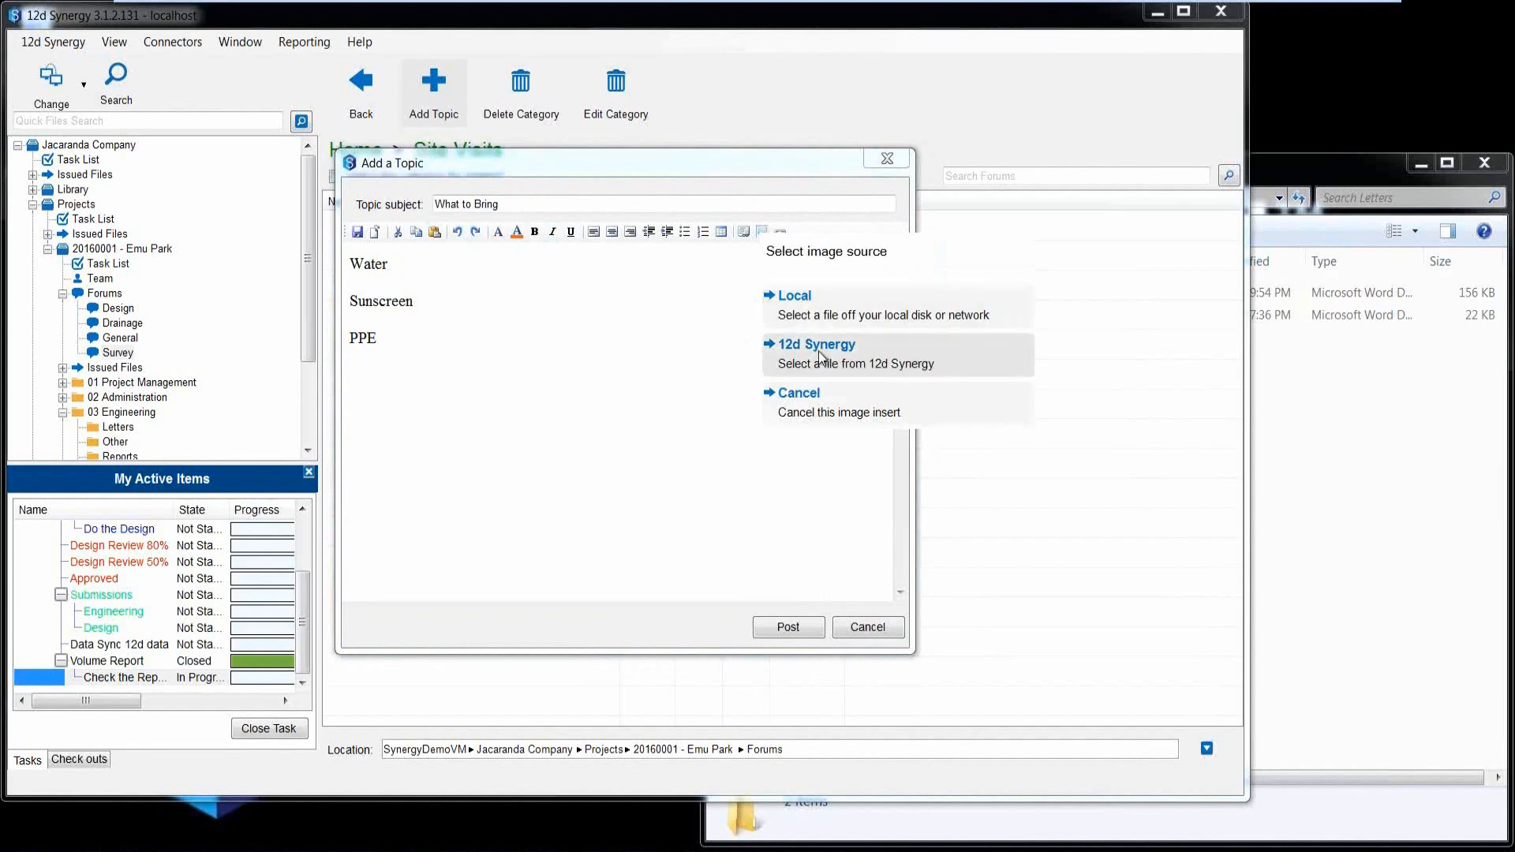
left_click(805, 310)
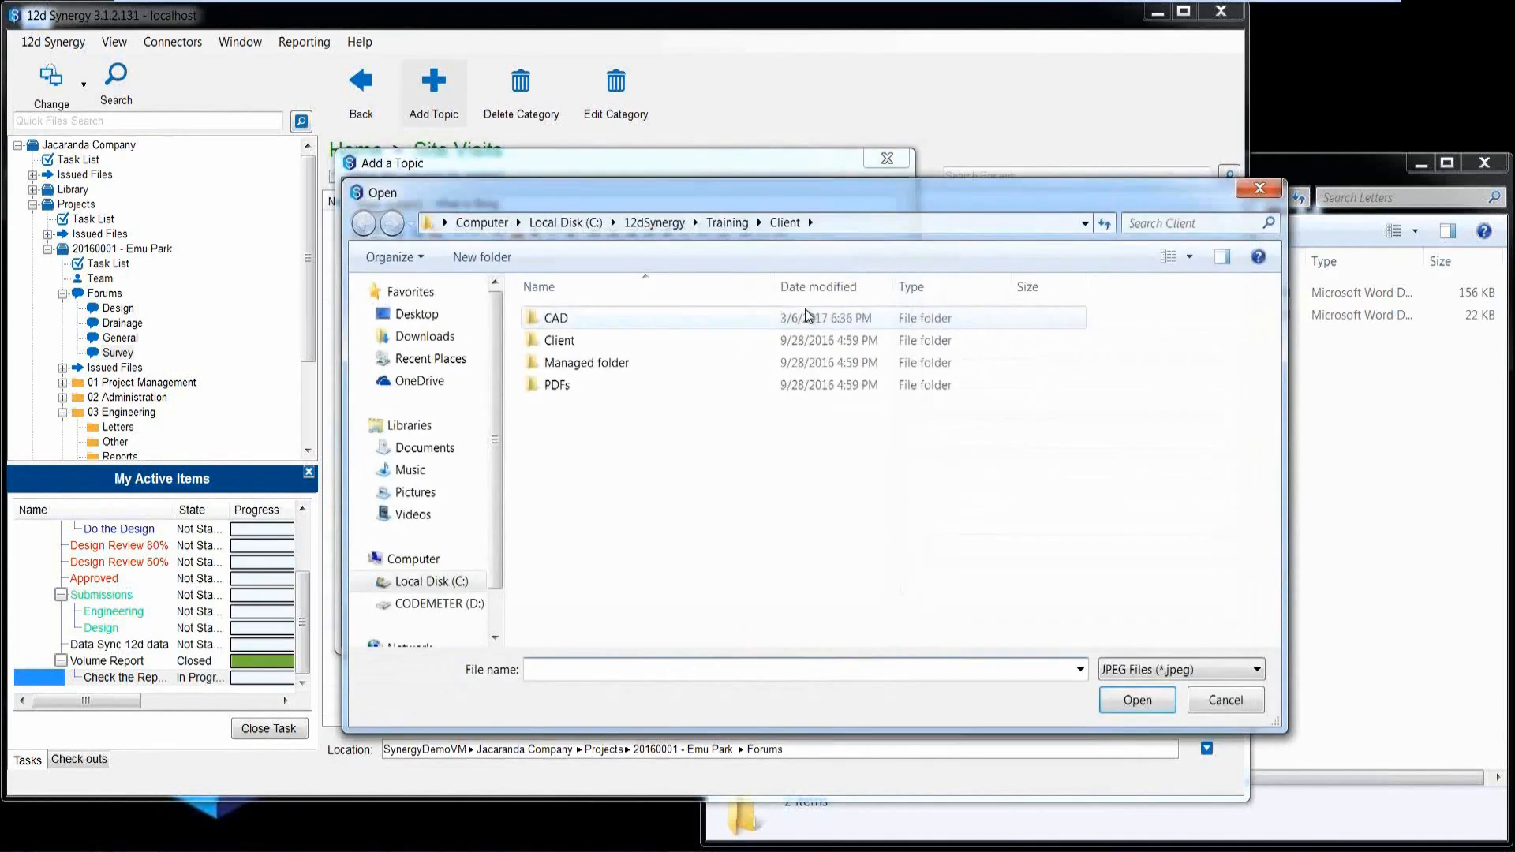
left_click(727, 222)
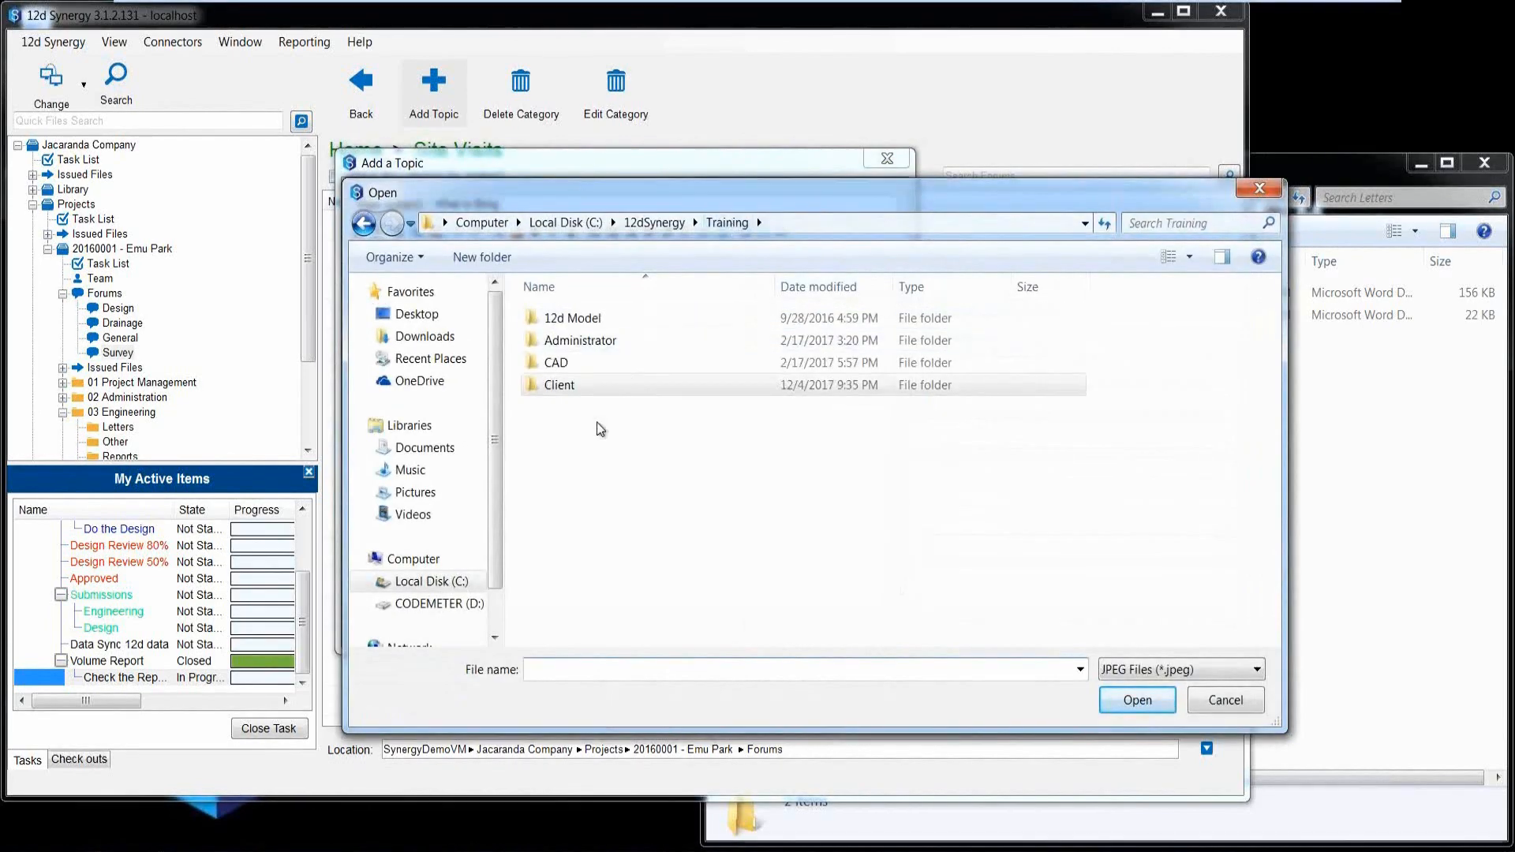
left_click(1110, 669)
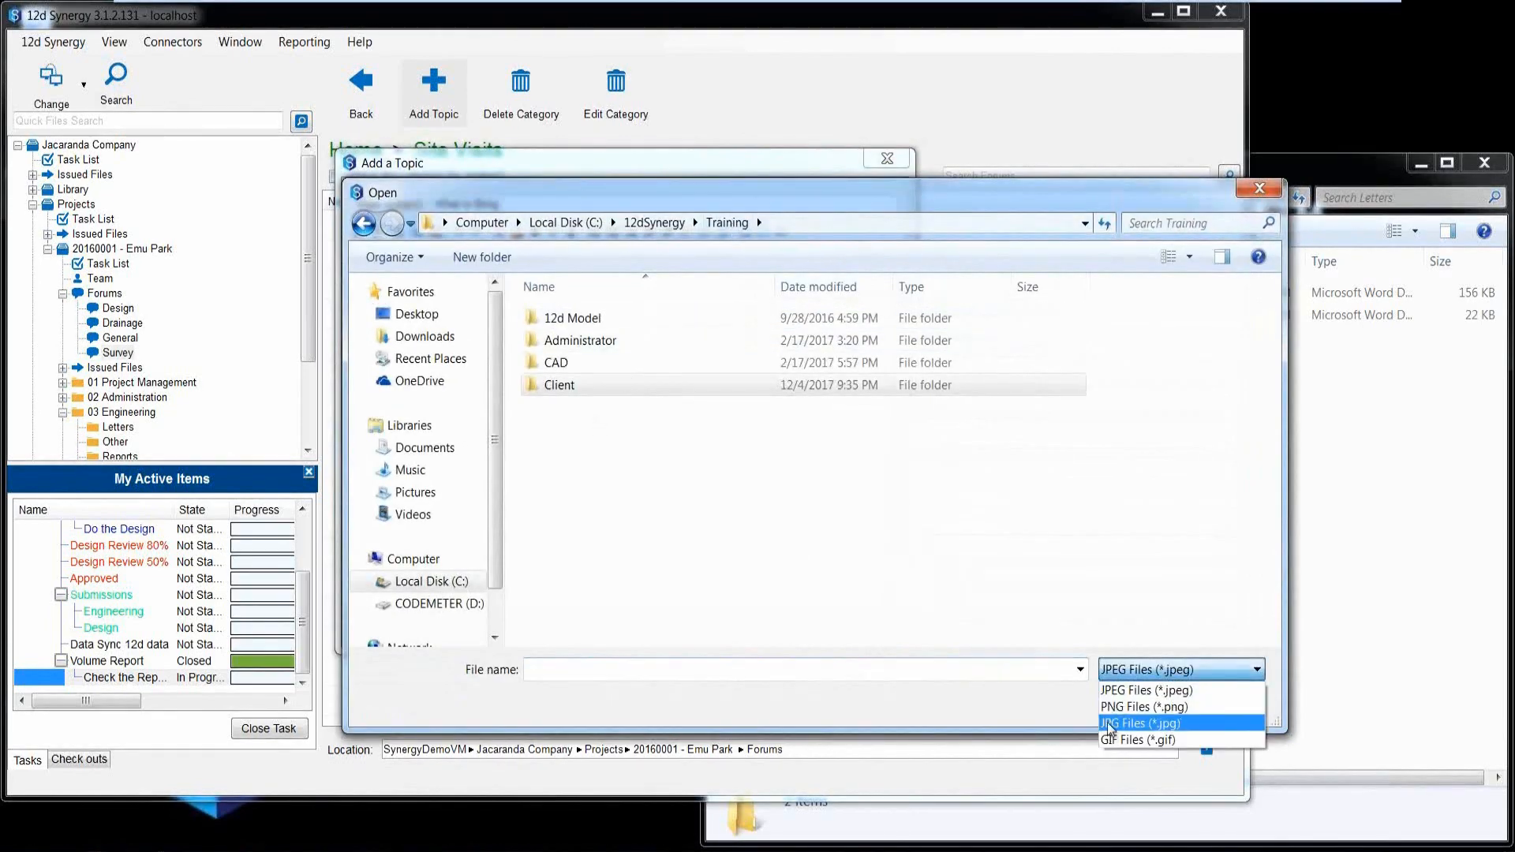
left_click(1113, 721)
left_click(1134, 675)
left_click(1133, 692)
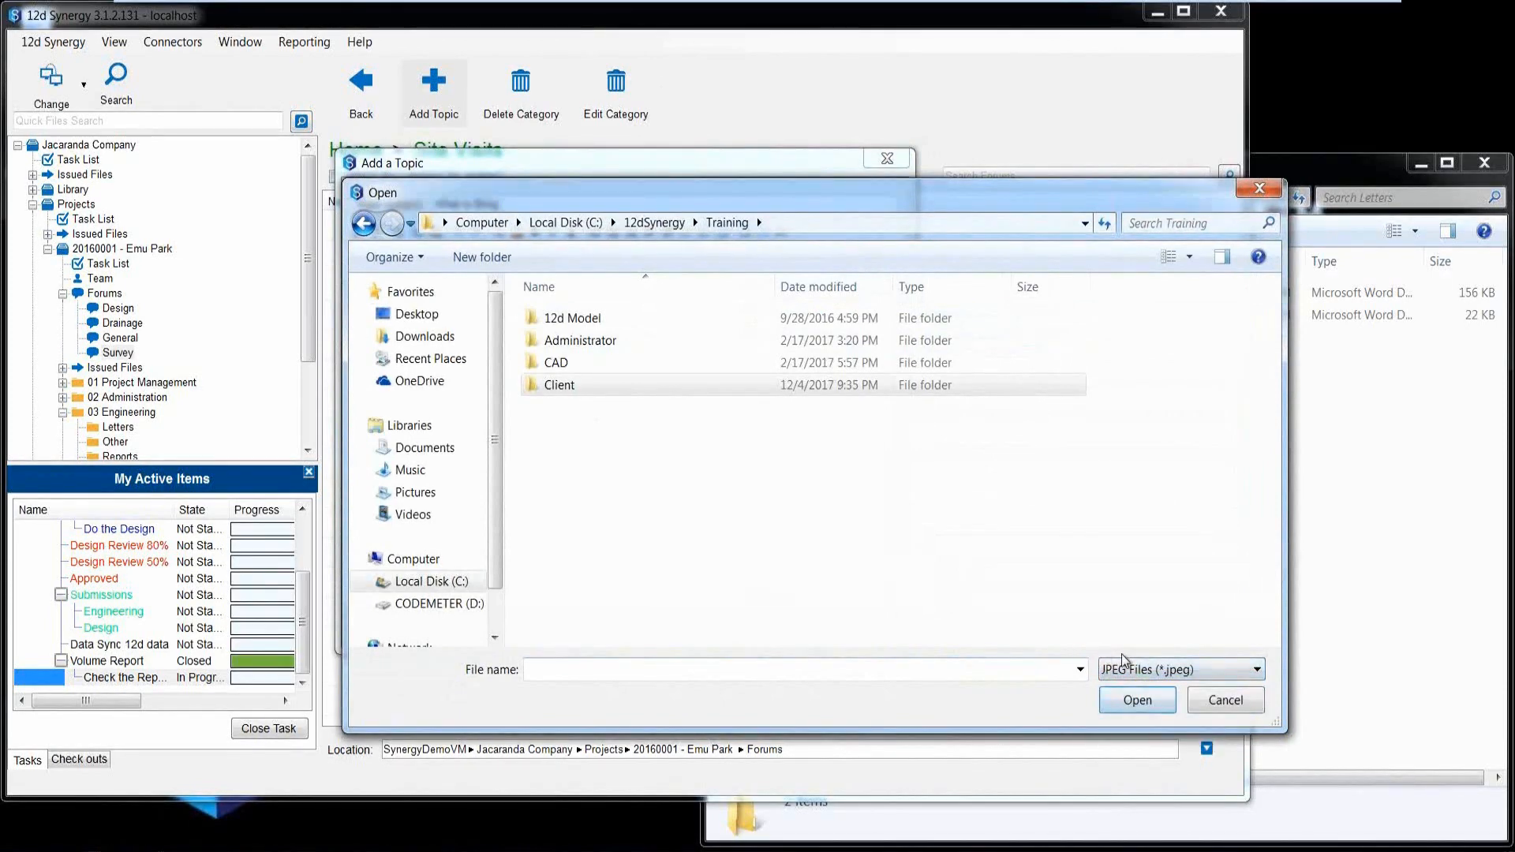
double_click(558, 385)
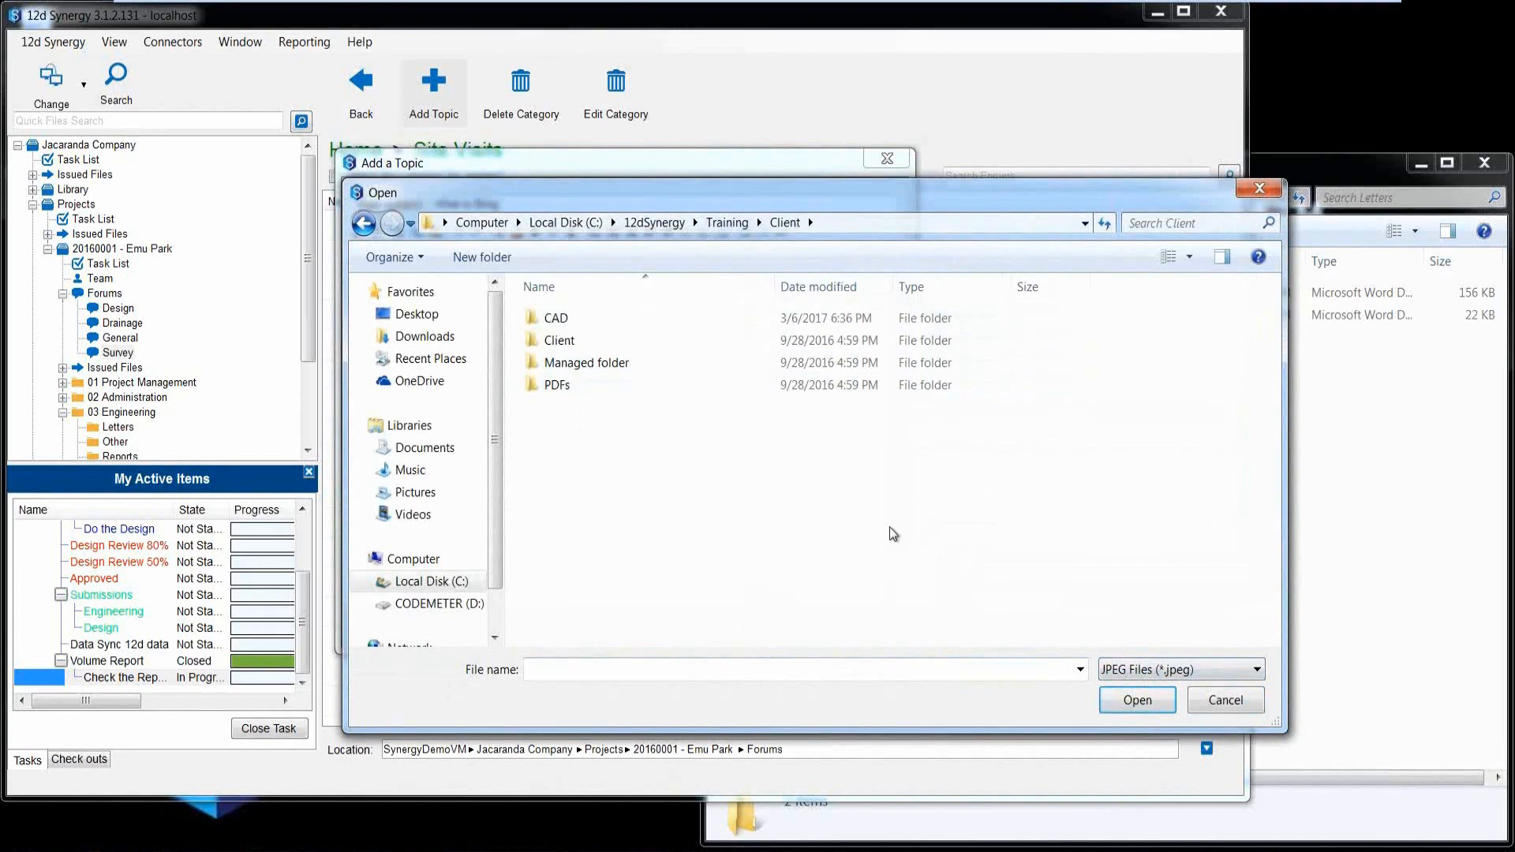
Show JPG files in the Client folder, insert the Snake-info image, and enlarge the topic window to fit it.
left_click(1157, 671)
left_click(1140, 727)
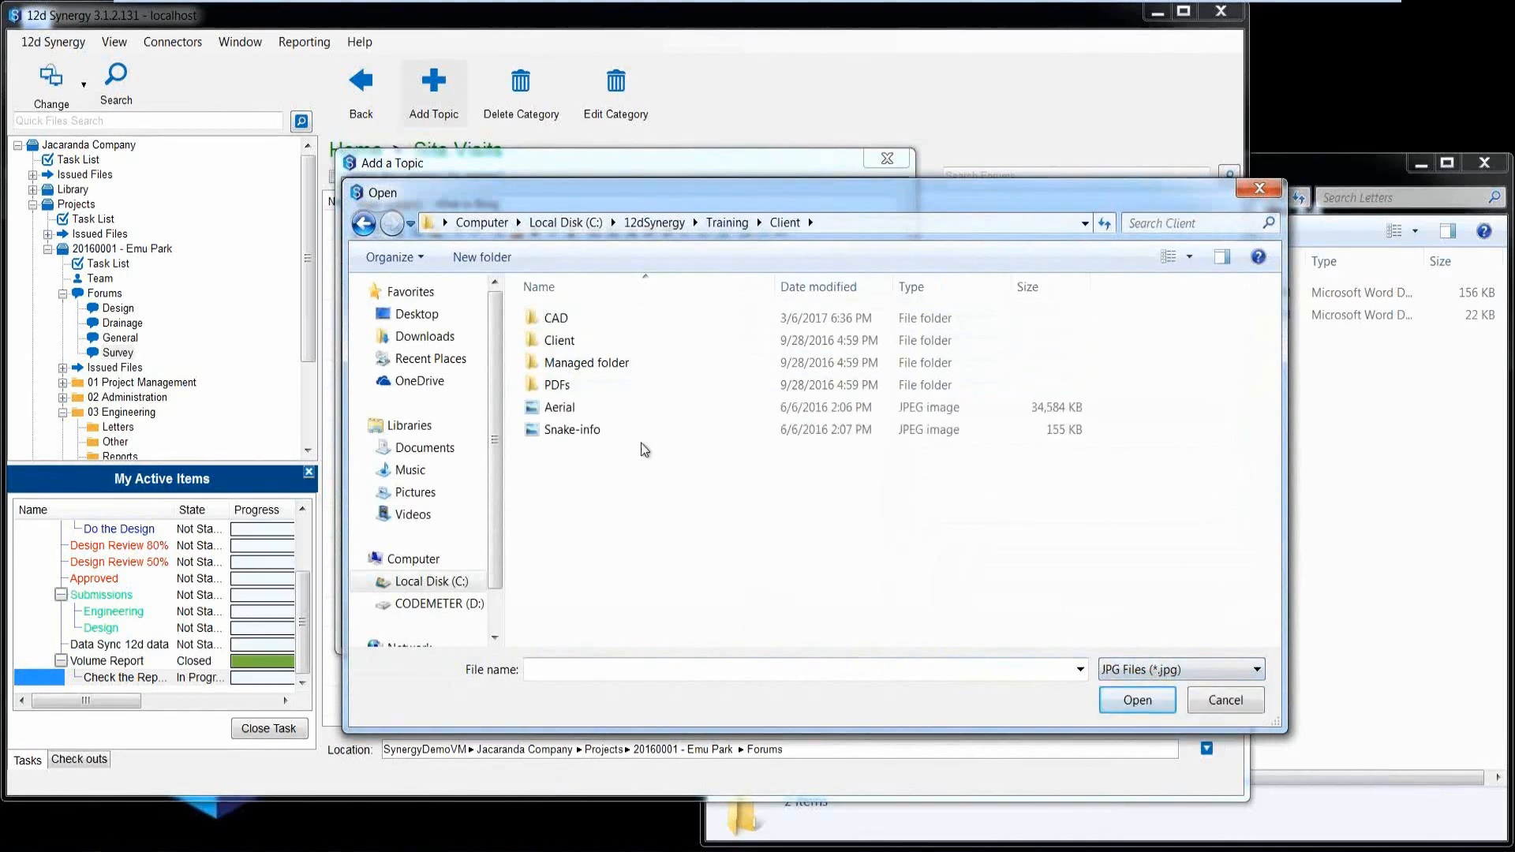
left_click(571, 433)
left_click(1125, 700)
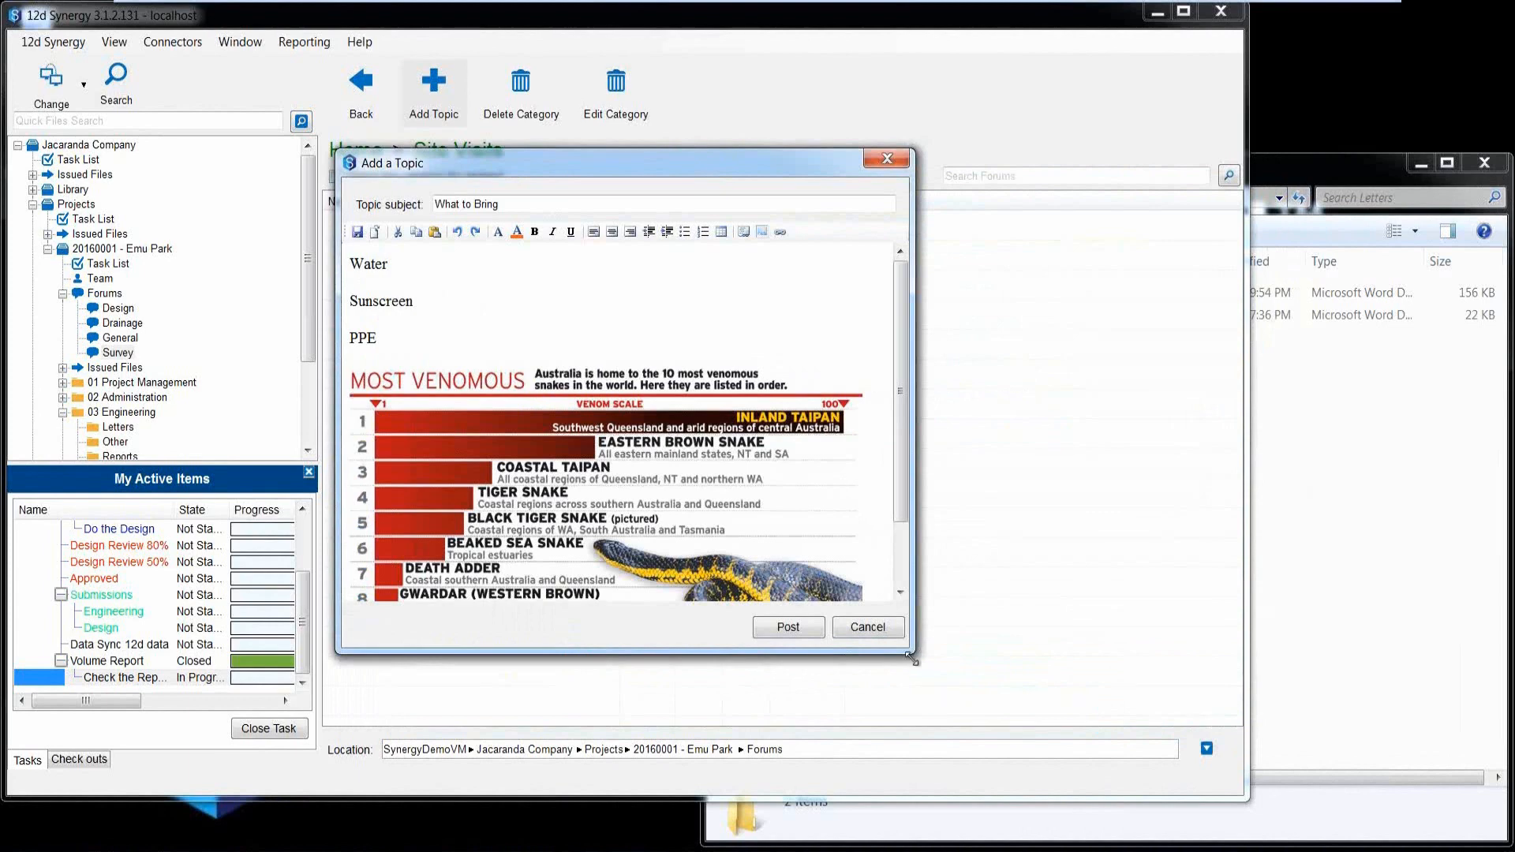
left_click_drag(911, 652, 1035, 734)
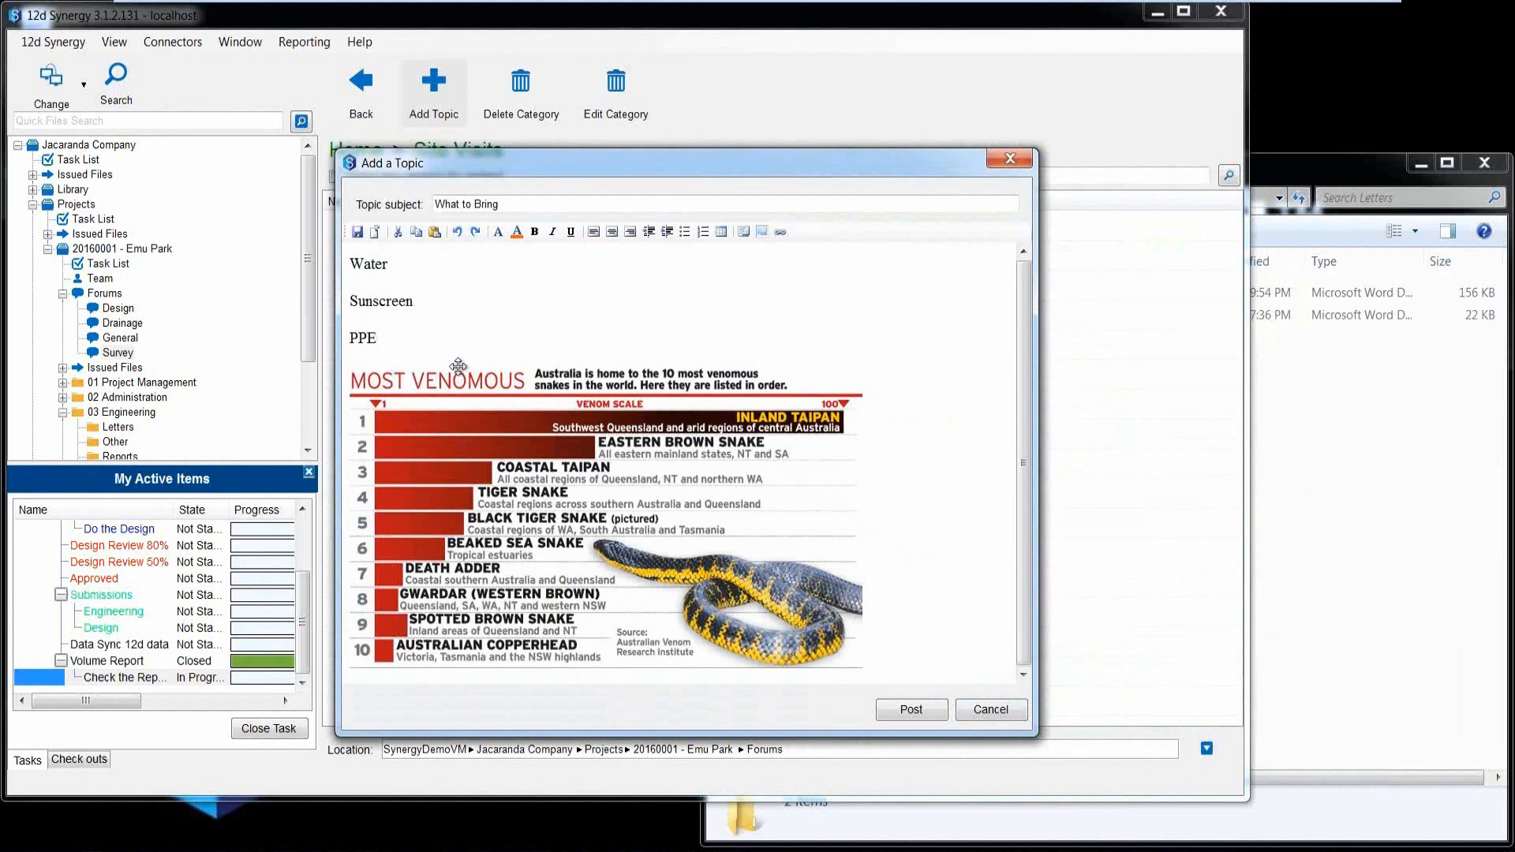
Add a blank line above the snake image and start a hyperlink there named Safety.
key("Return")
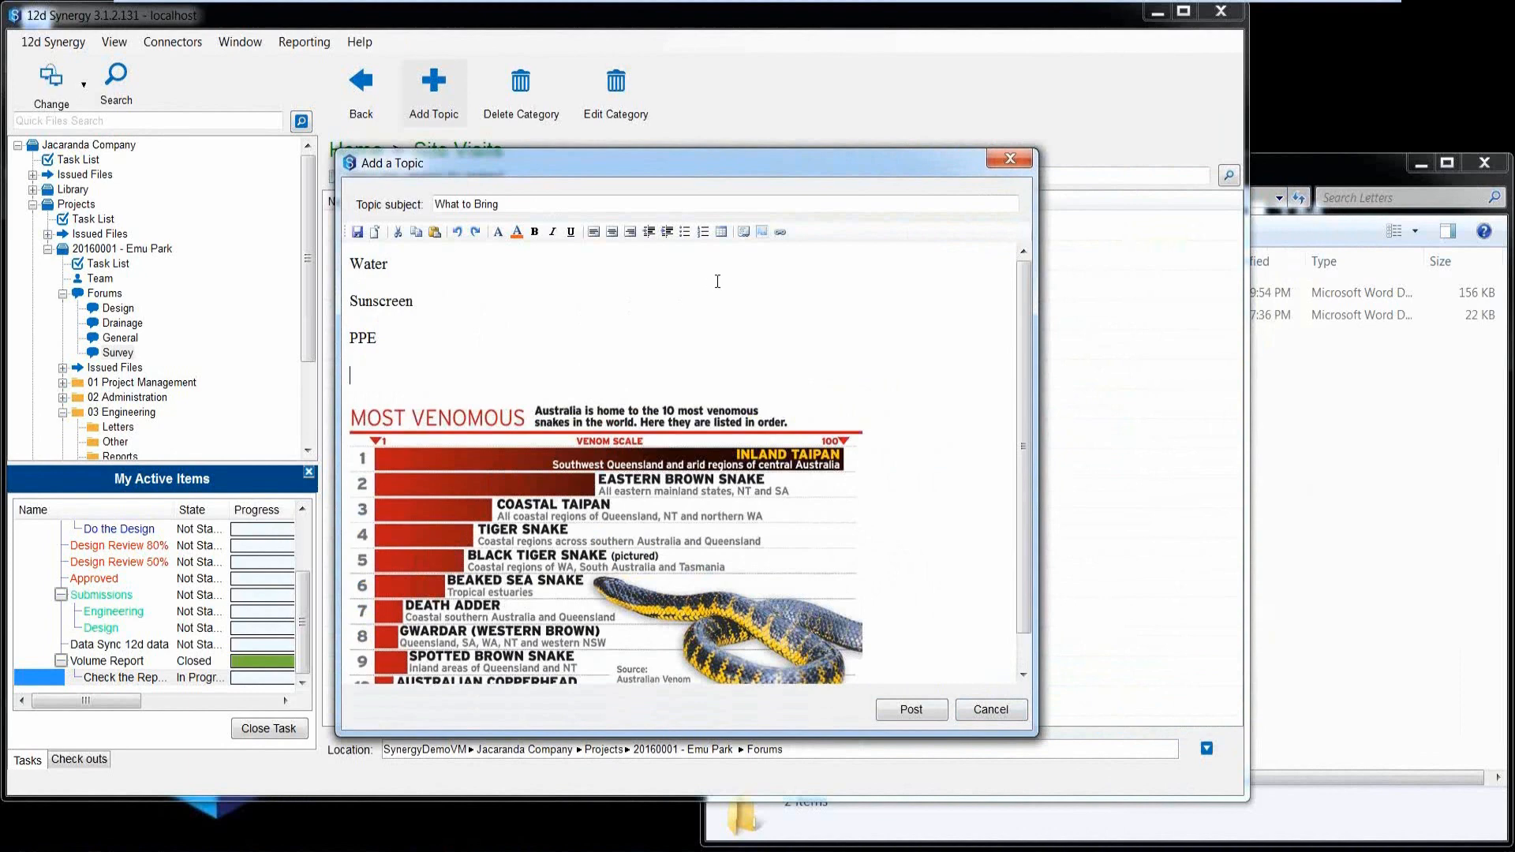
left_click(780, 233)
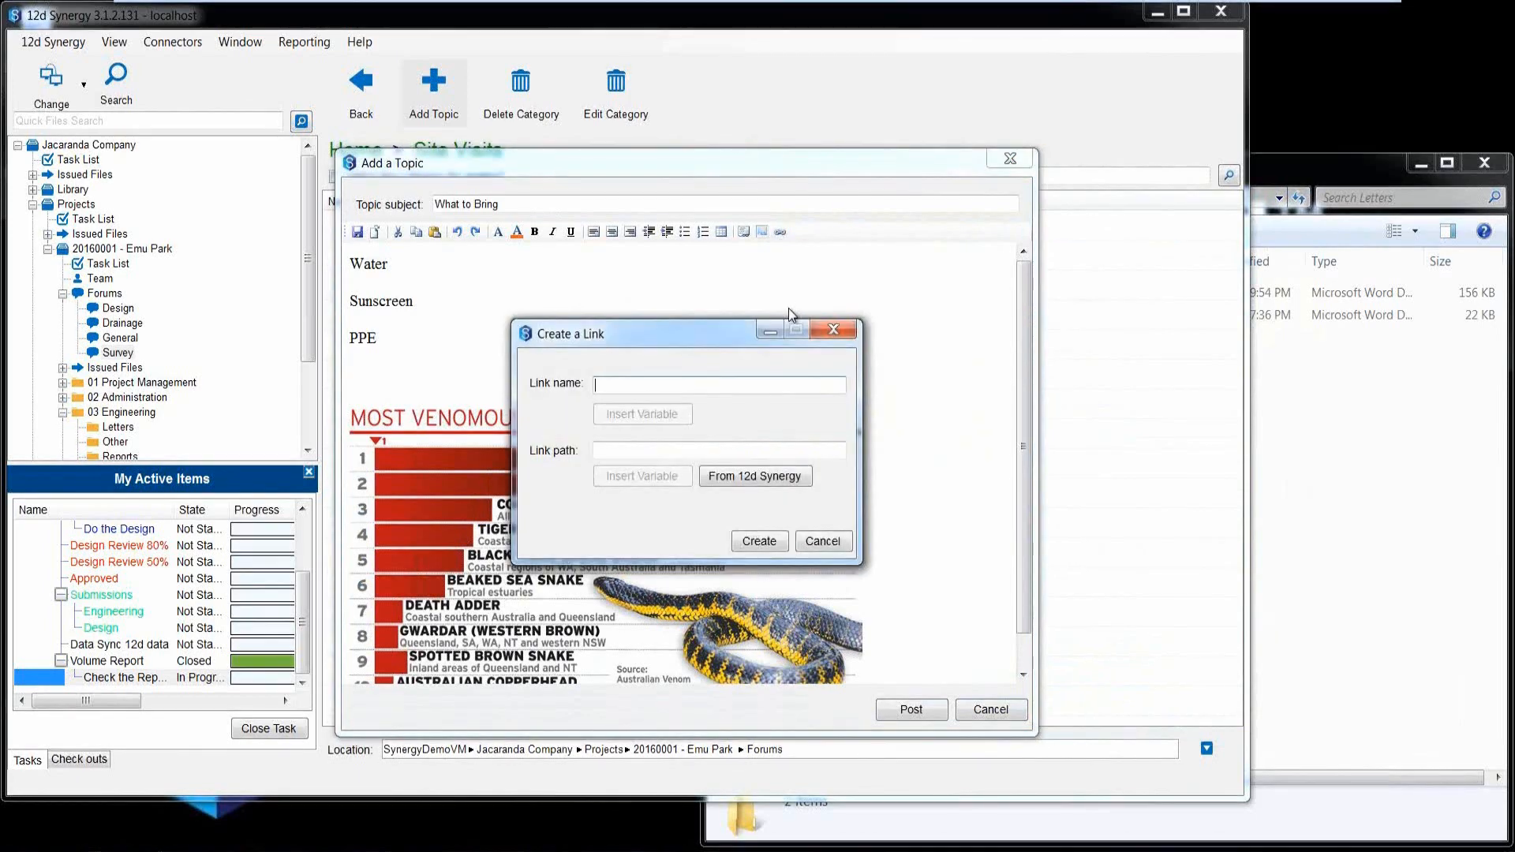
type("Safety")
left_click(628, 450)
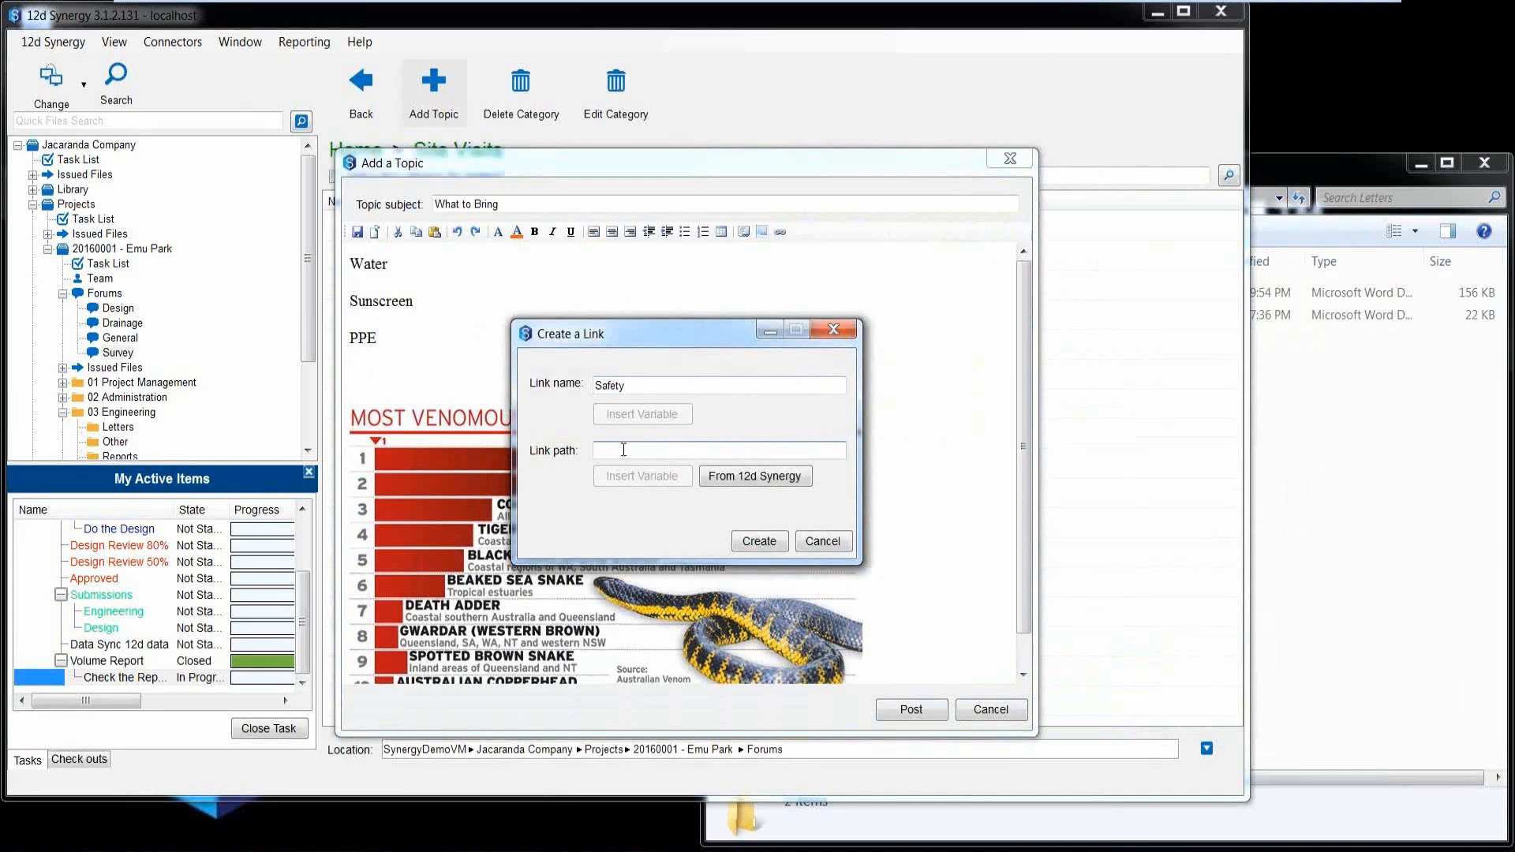
Point the Safety link to the project's 06 Safety folder in 12d Synergy and create it.
left_click(736, 478)
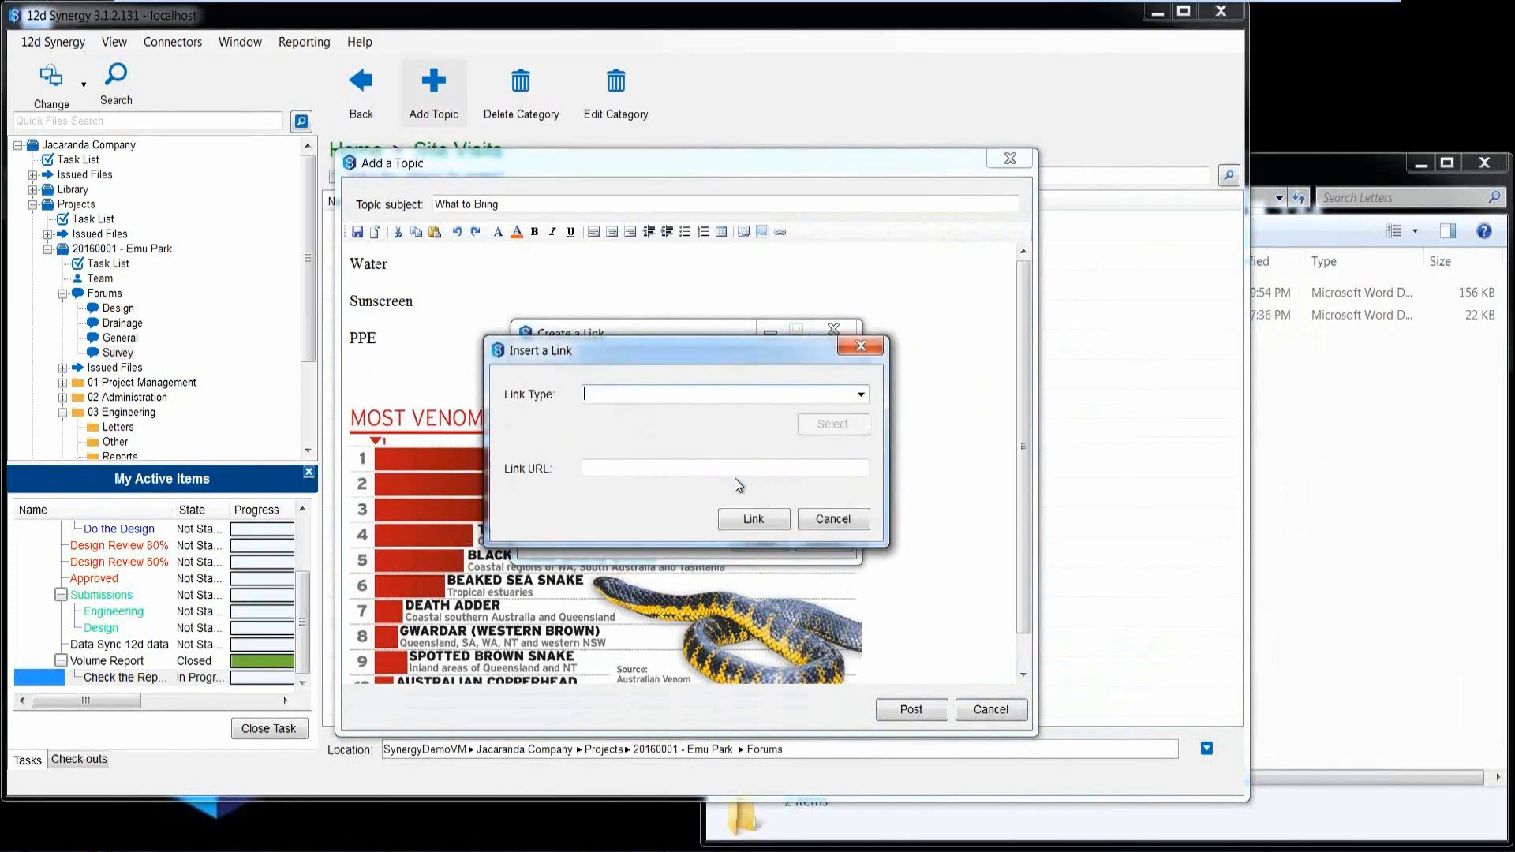
left_click(861, 394)
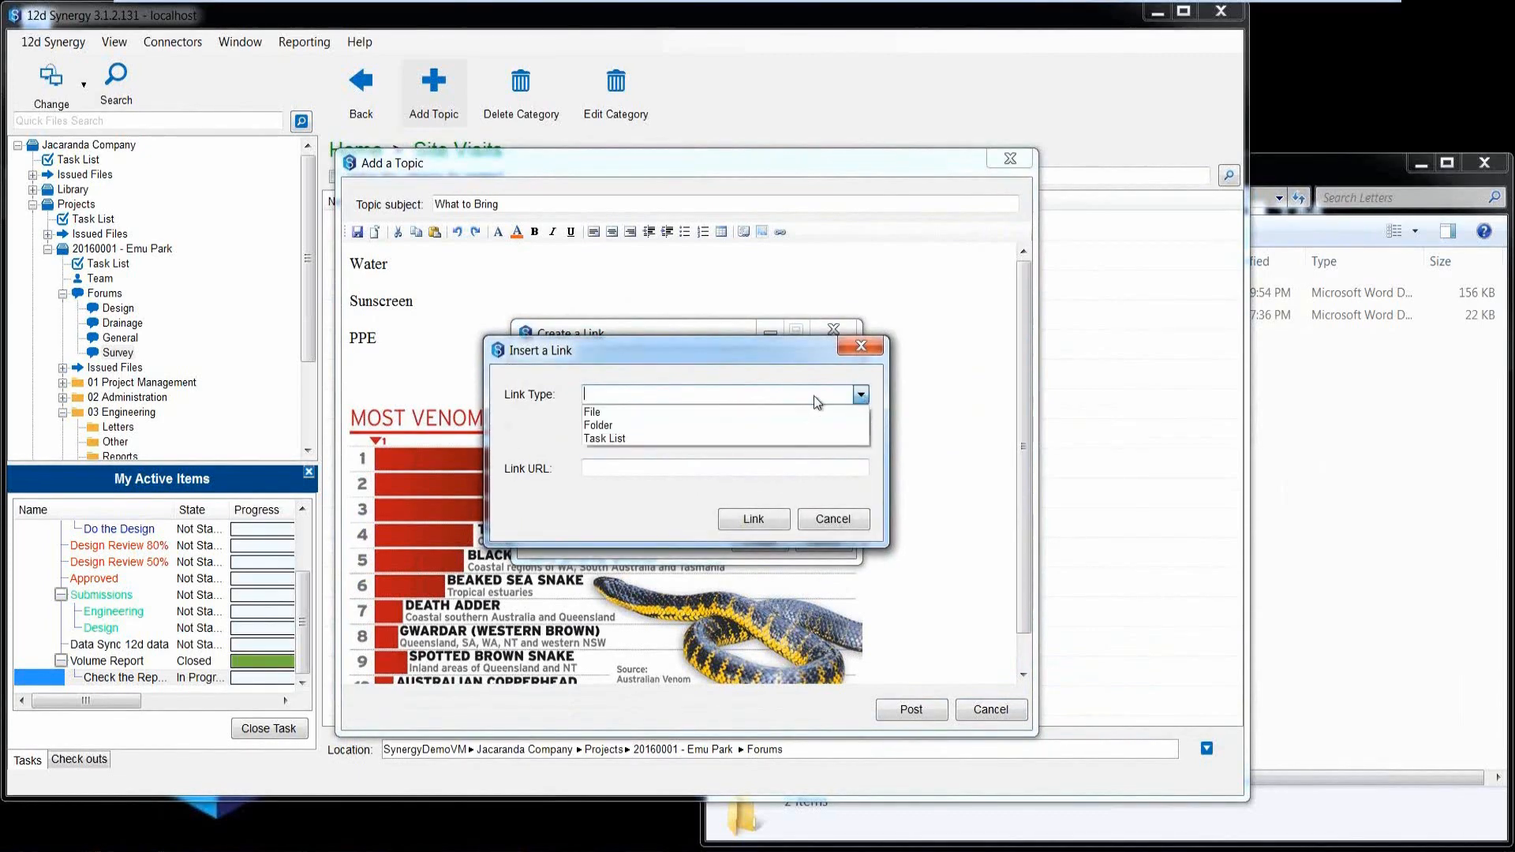
left_click(652, 425)
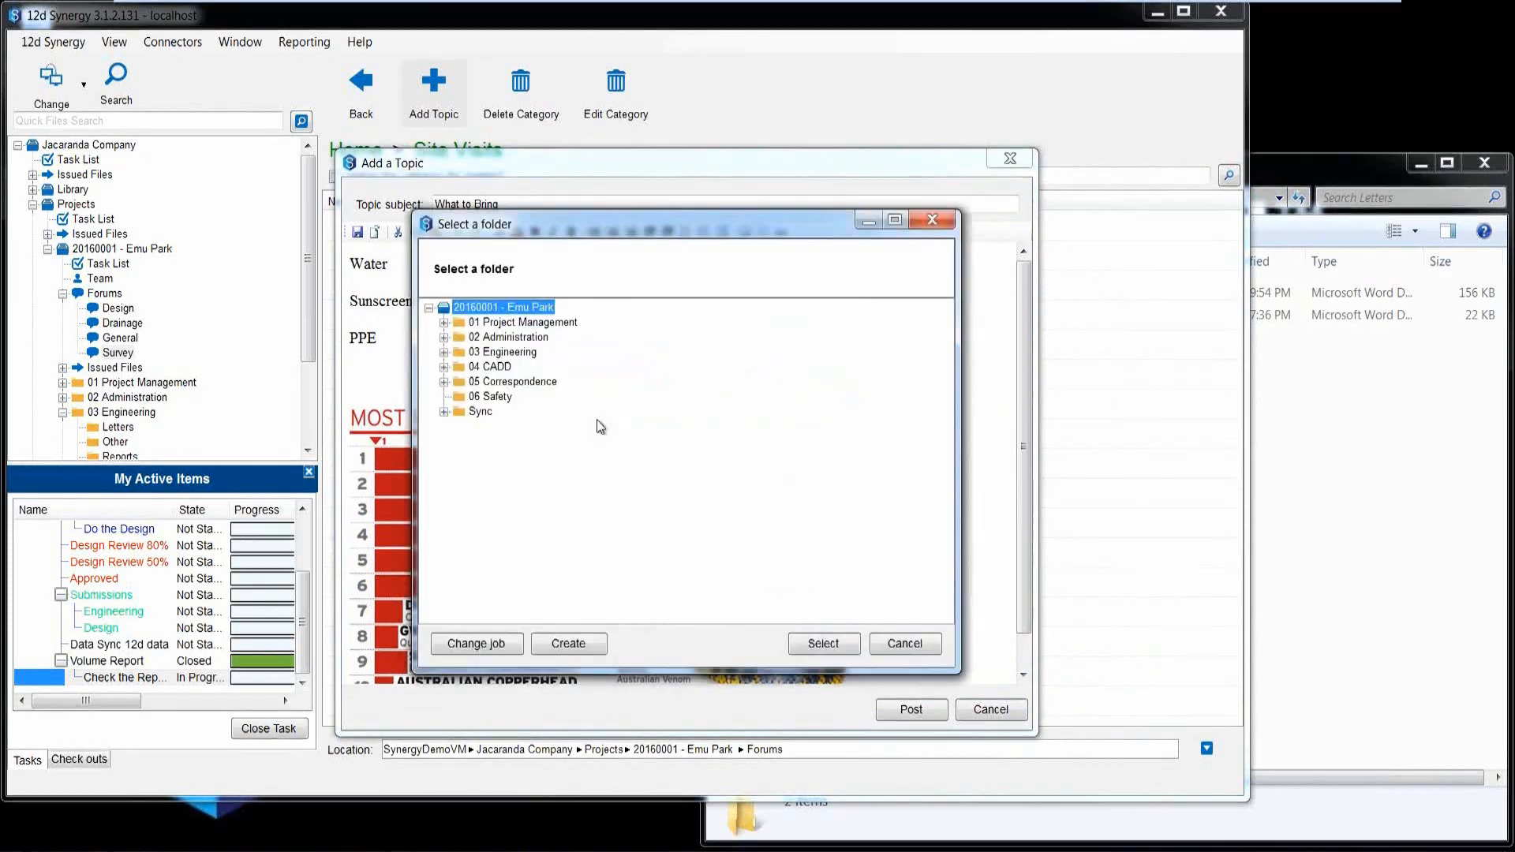
left_click(463, 397)
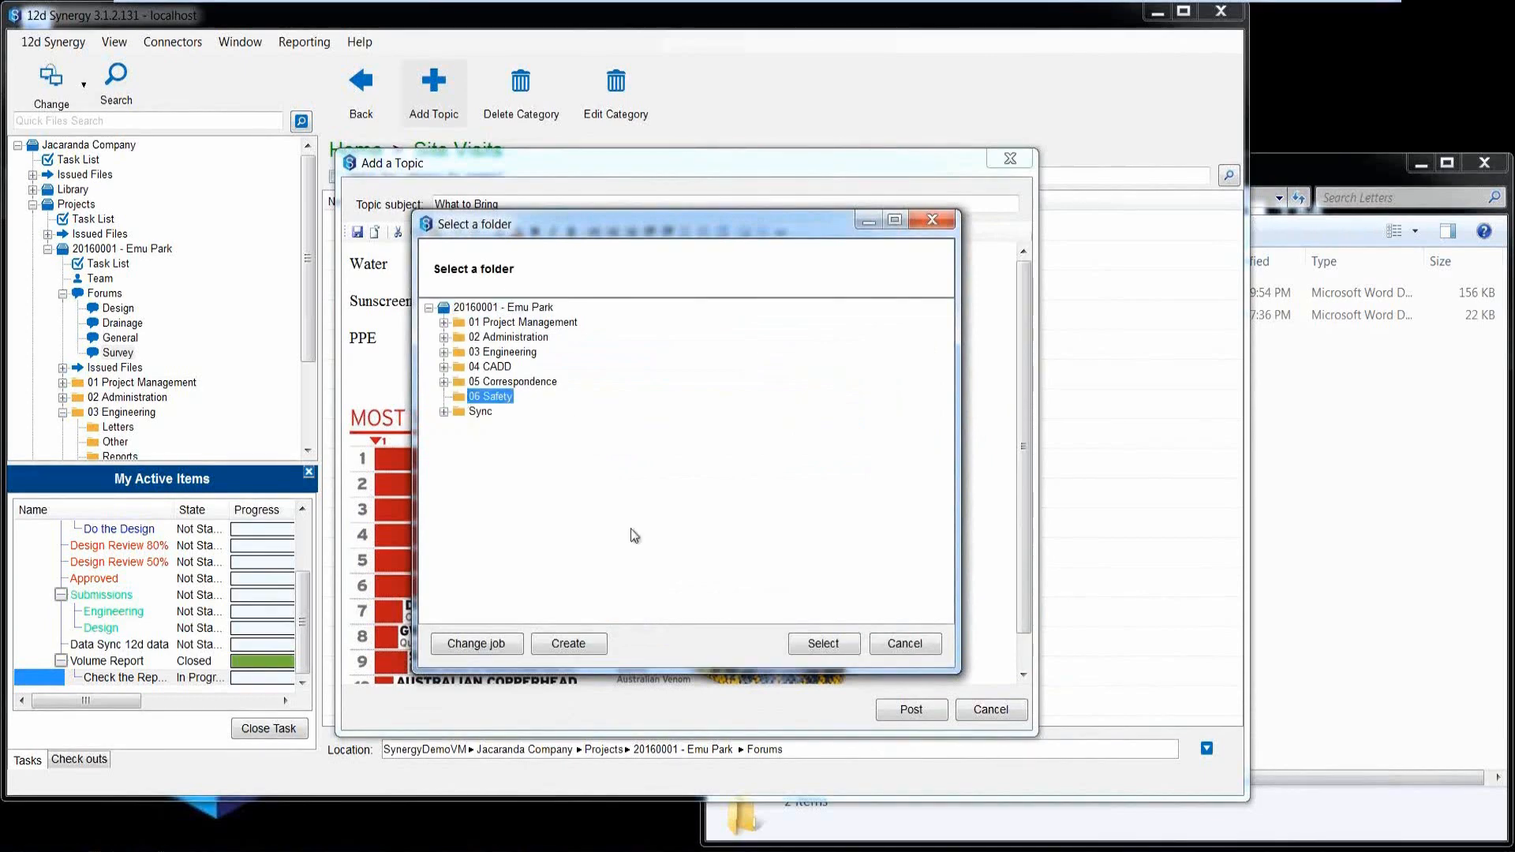
left_click(820, 644)
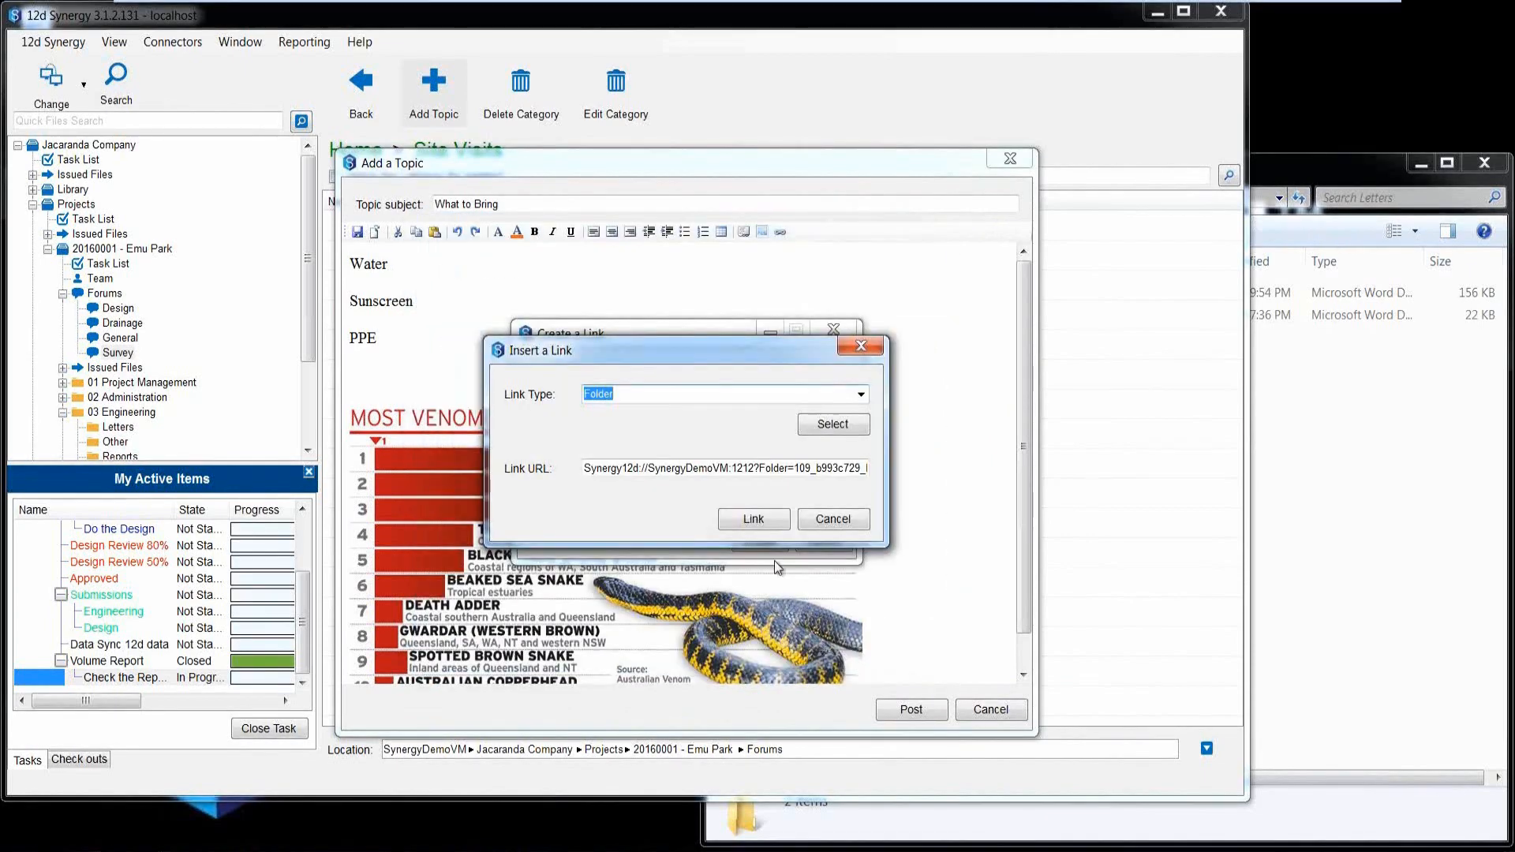
left_click(748, 521)
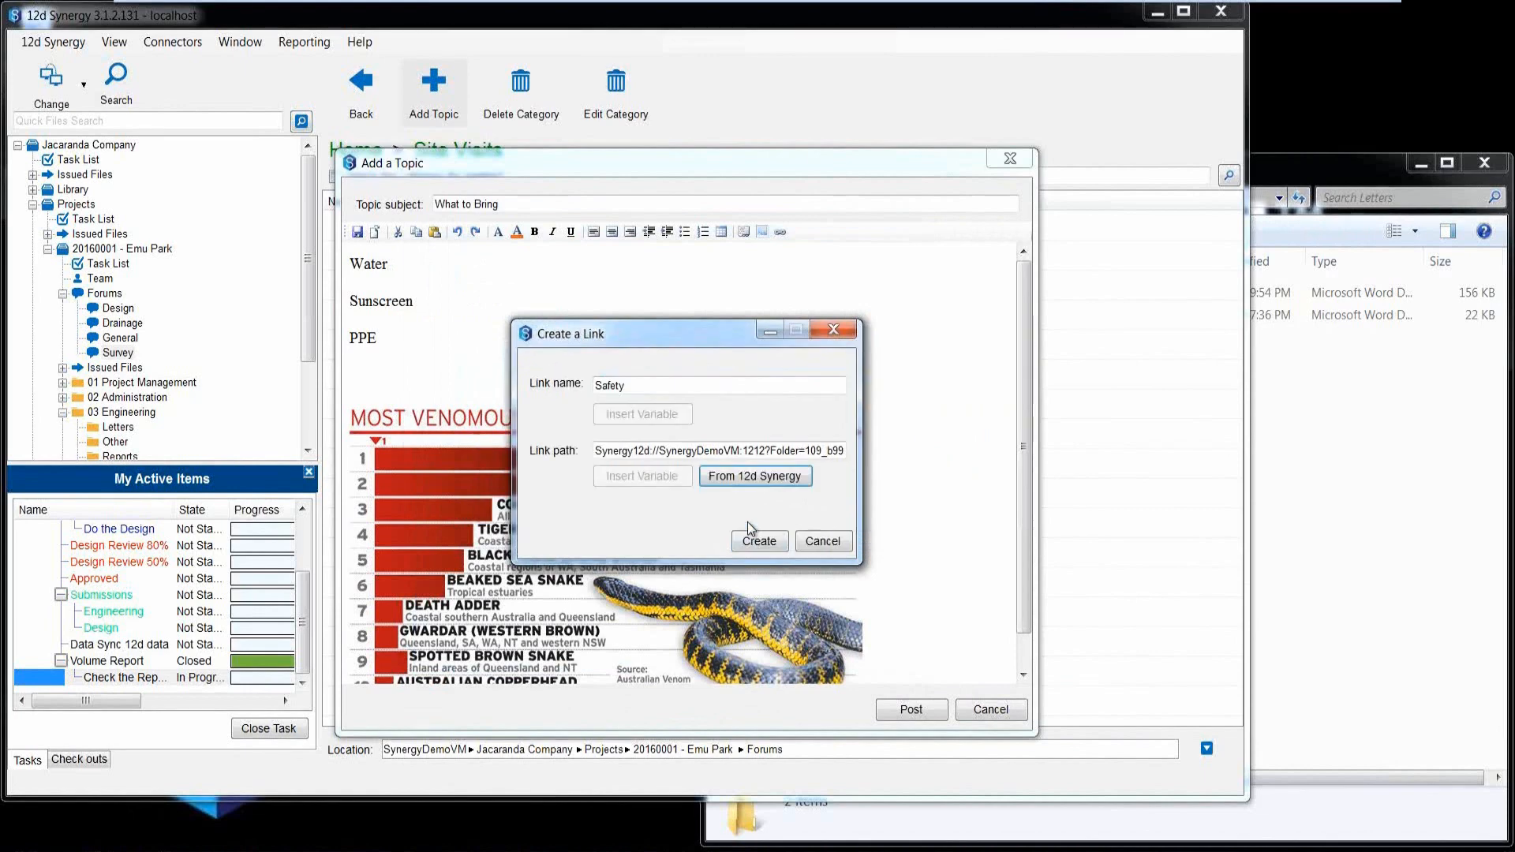
left_click(752, 541)
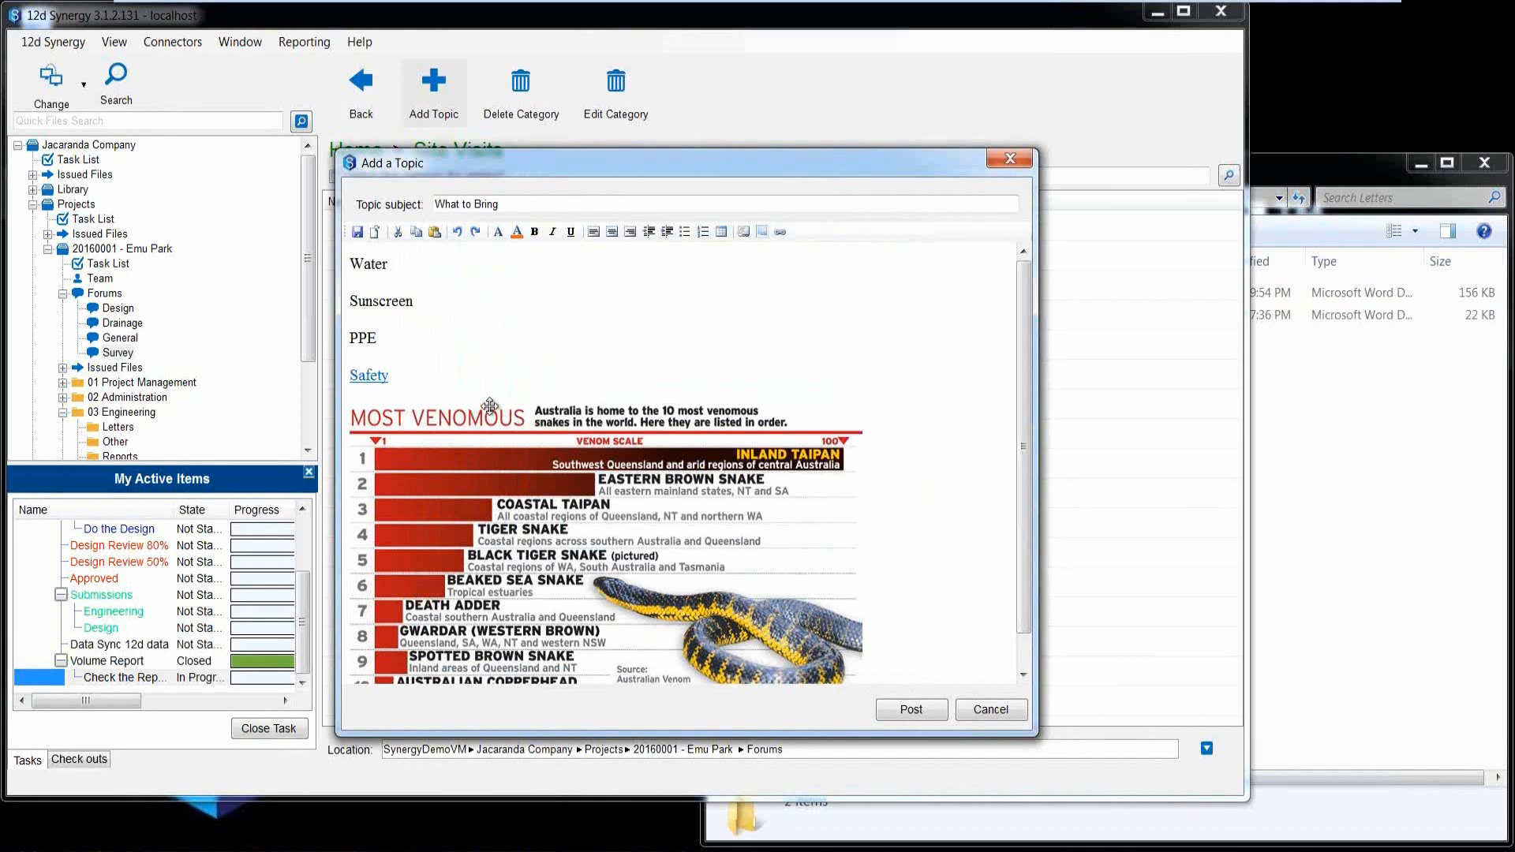
Post the What to Bring topic and open it for viewing.
left_click(920, 708)
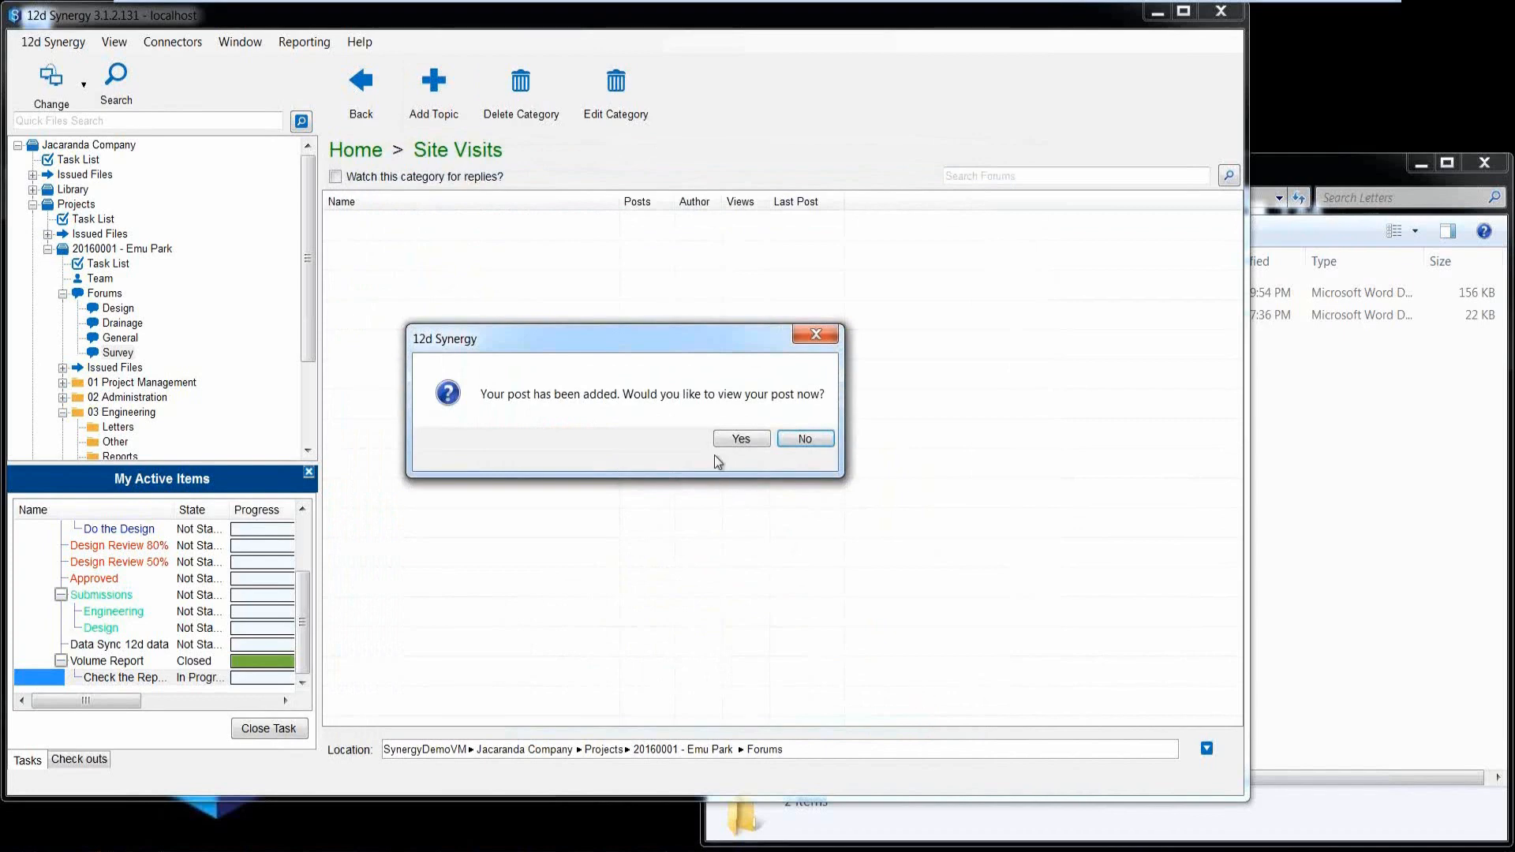
left_click(737, 439)
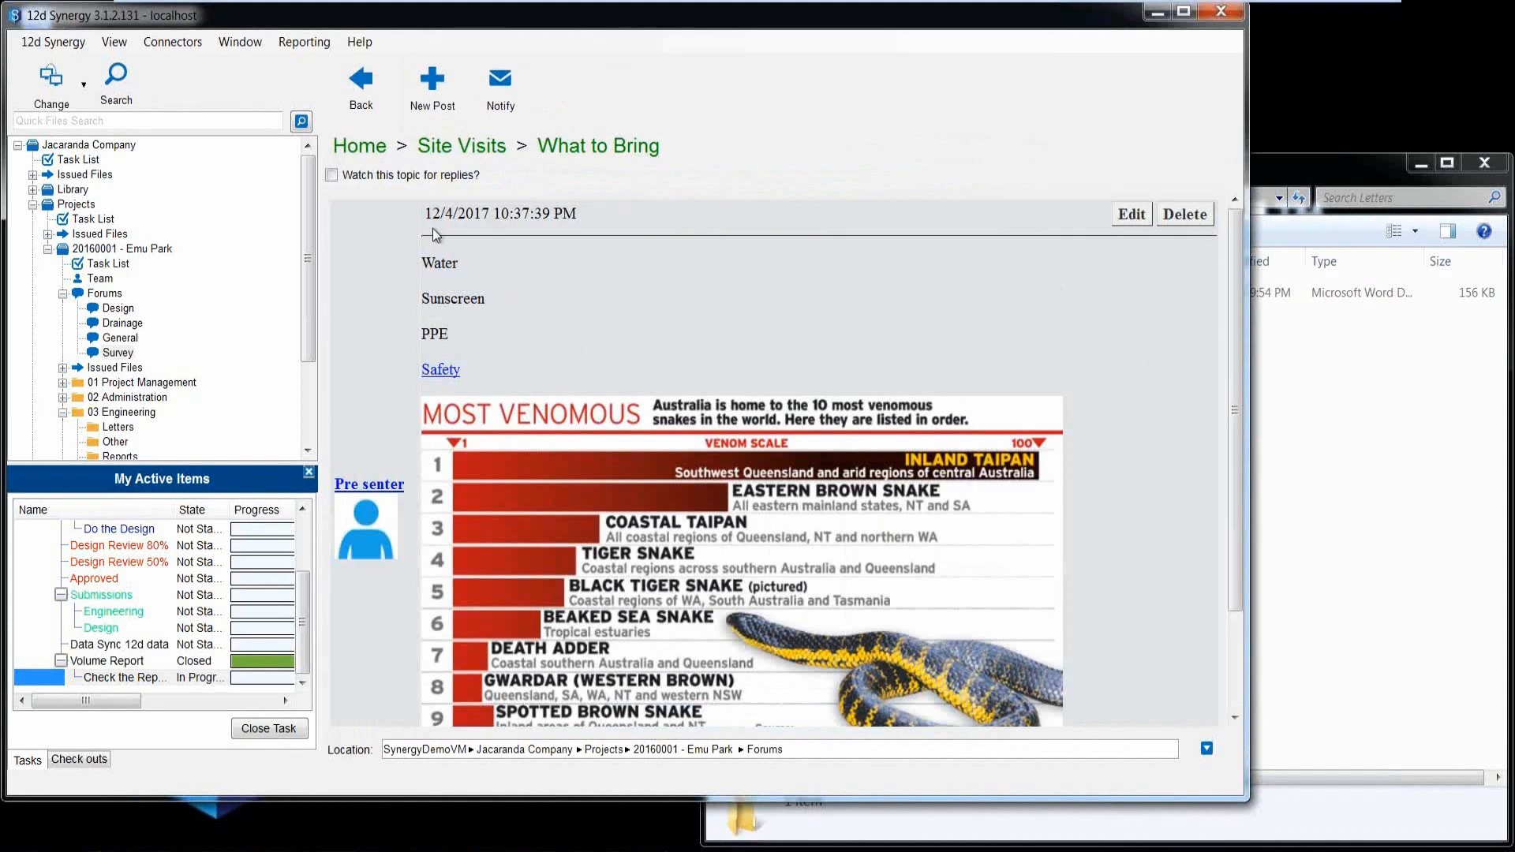
Search the active contacts and choose the surveyor lead and the surveyor listed directly below as recipients of the topic notification.
left_click(500, 85)
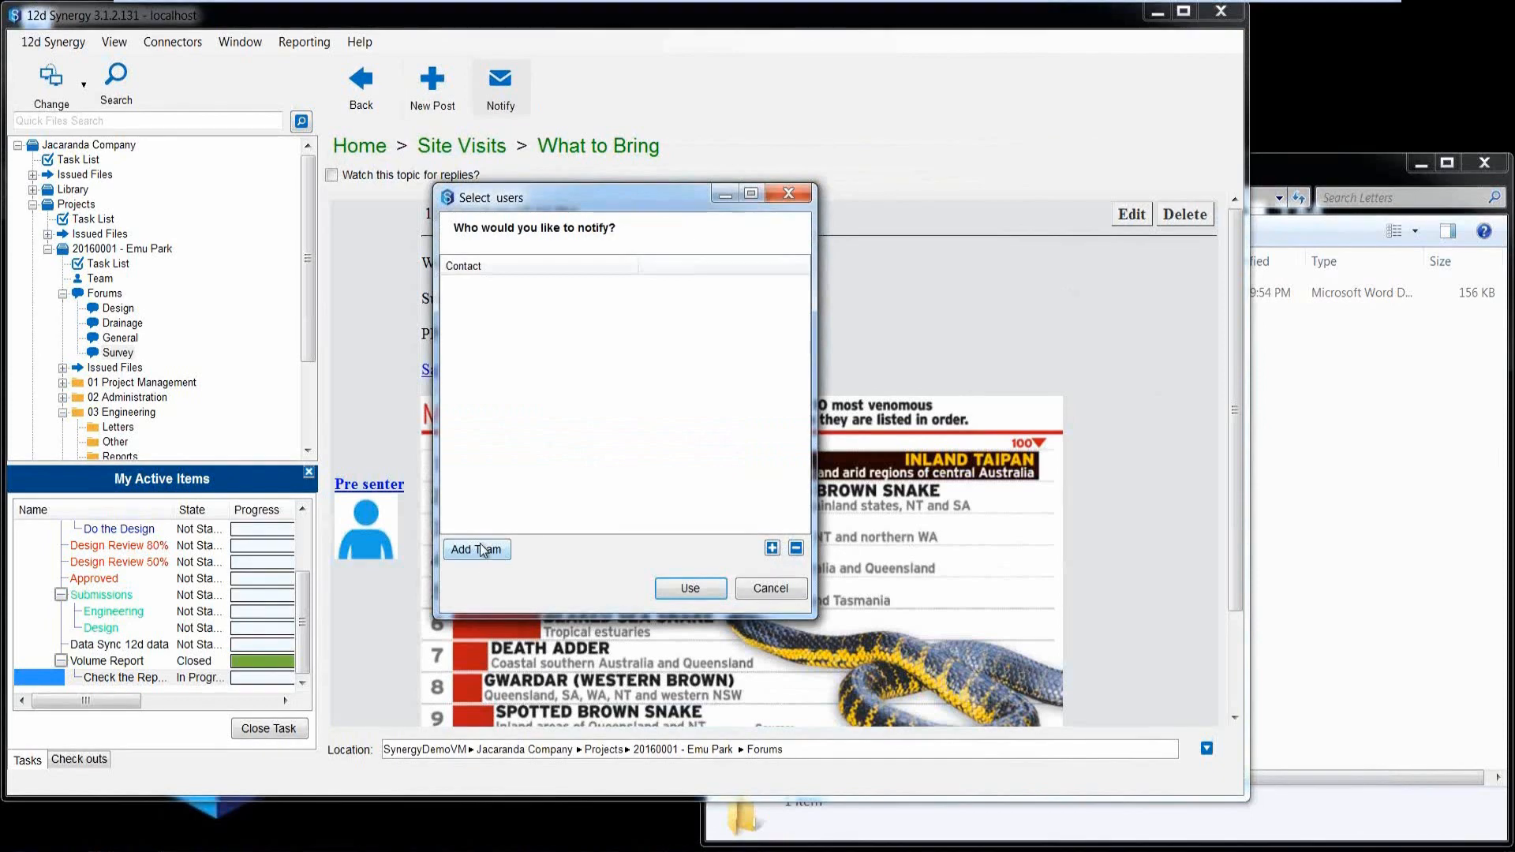
left_click(771, 548)
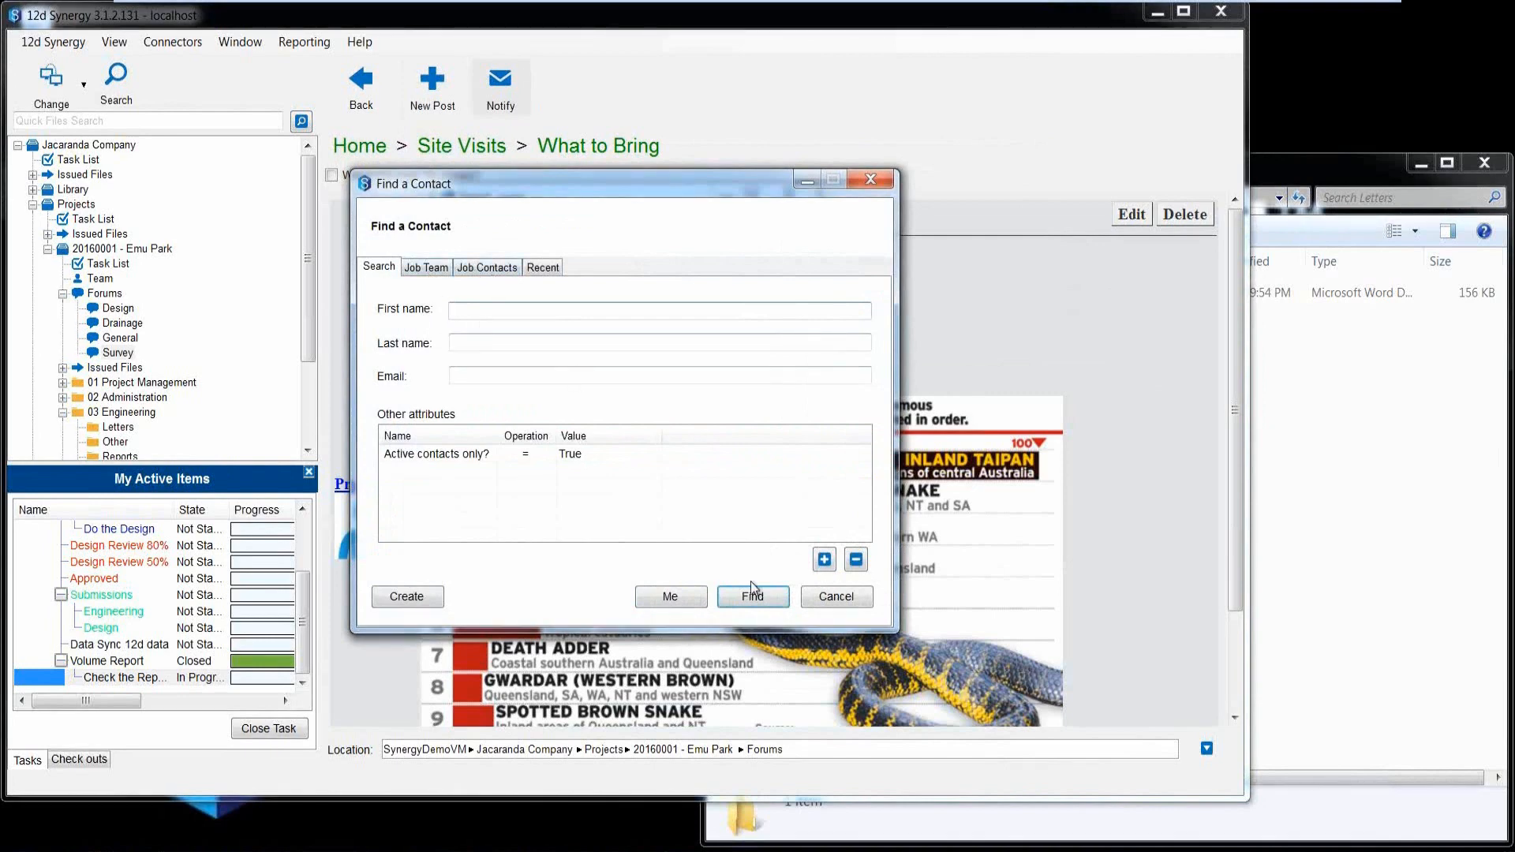
left_click(824, 560)
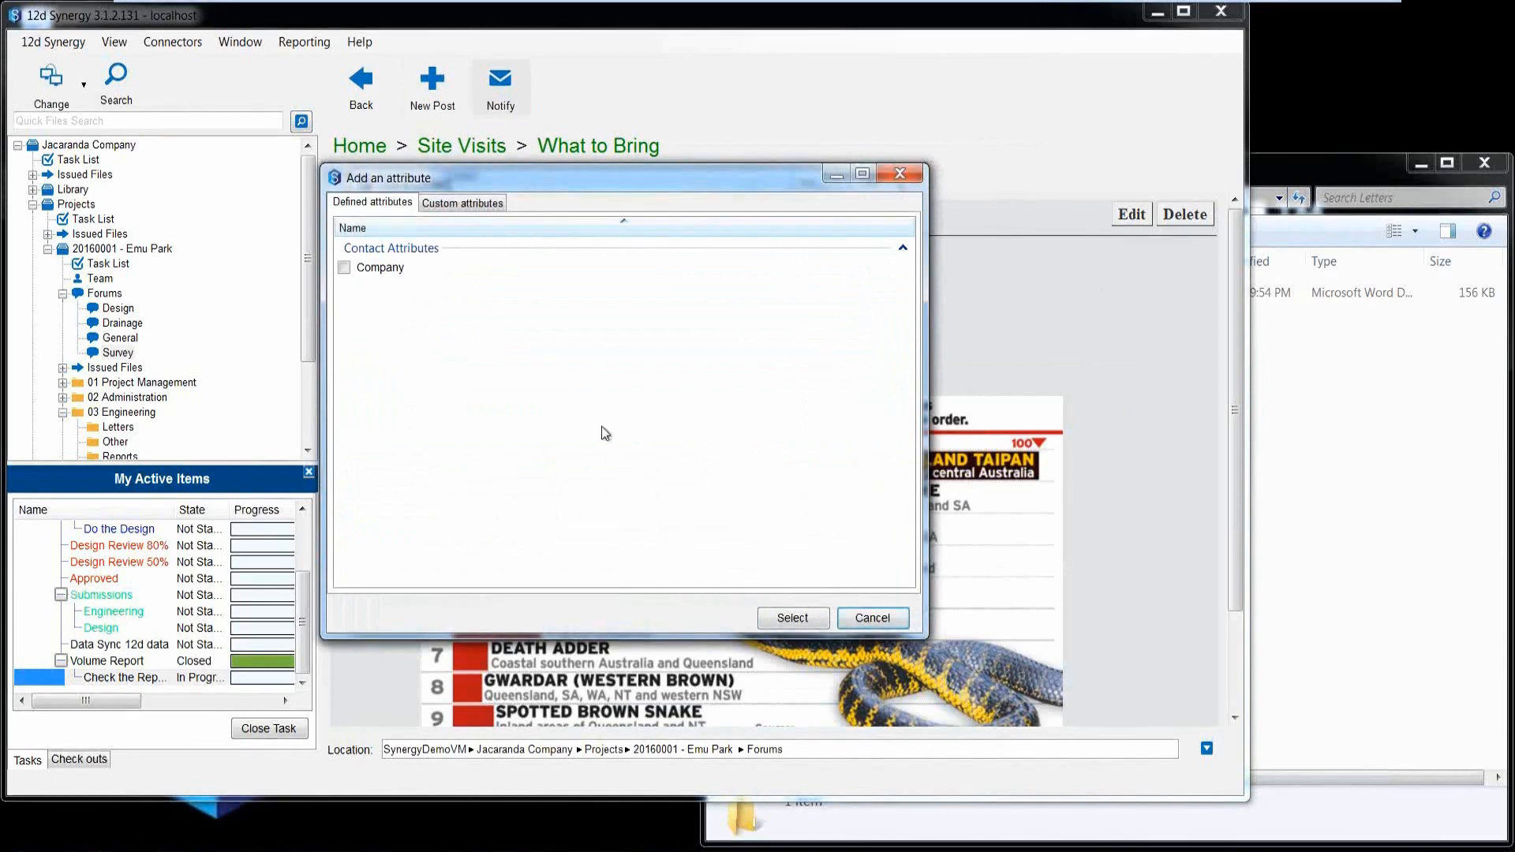
left_click(872, 618)
left_click(743, 597)
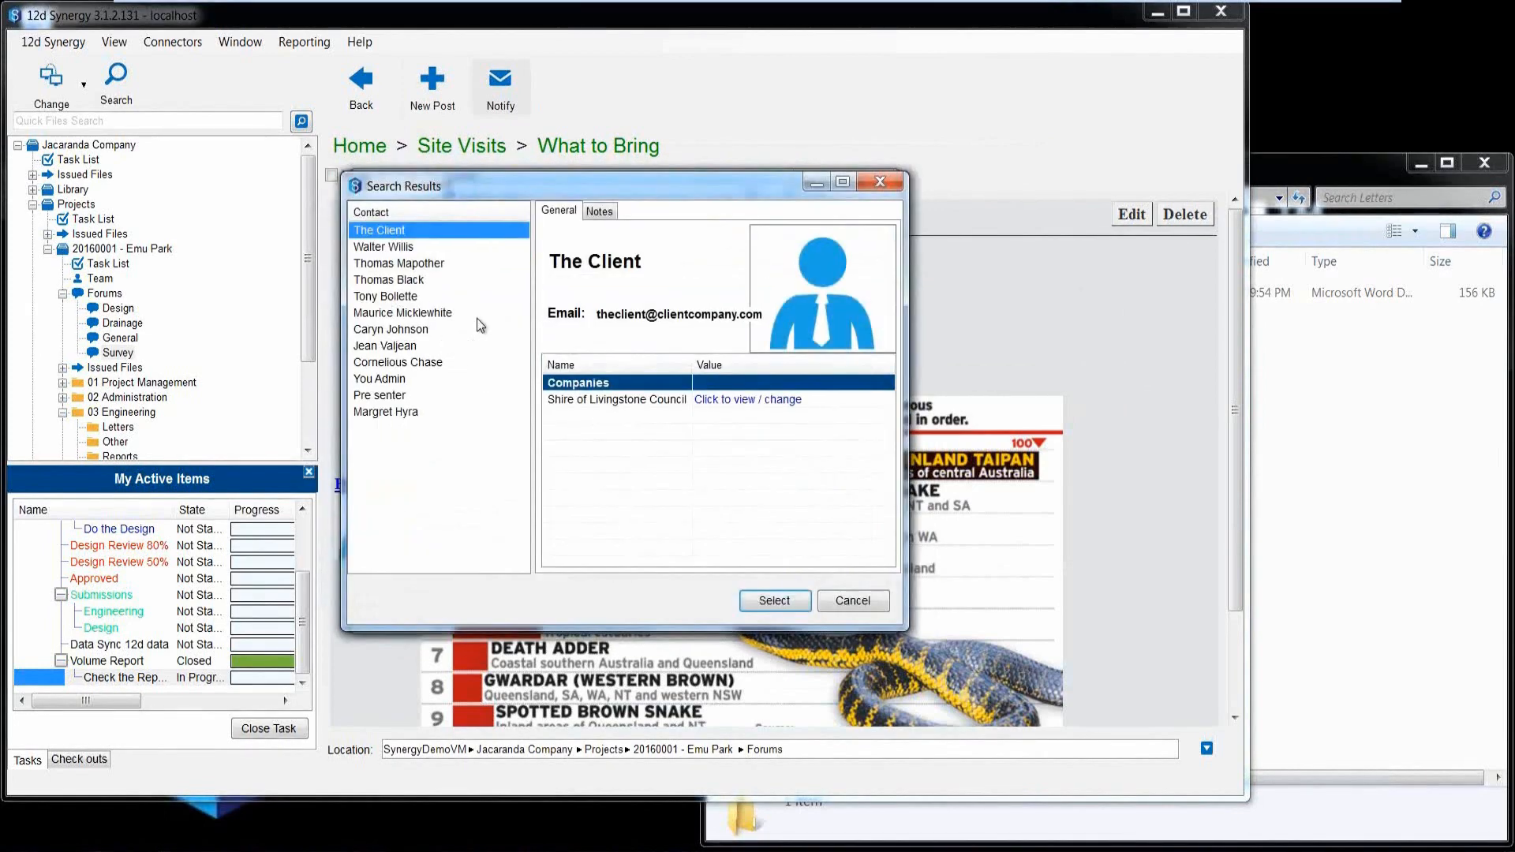
left_click_drag(409, 281, 407, 302)
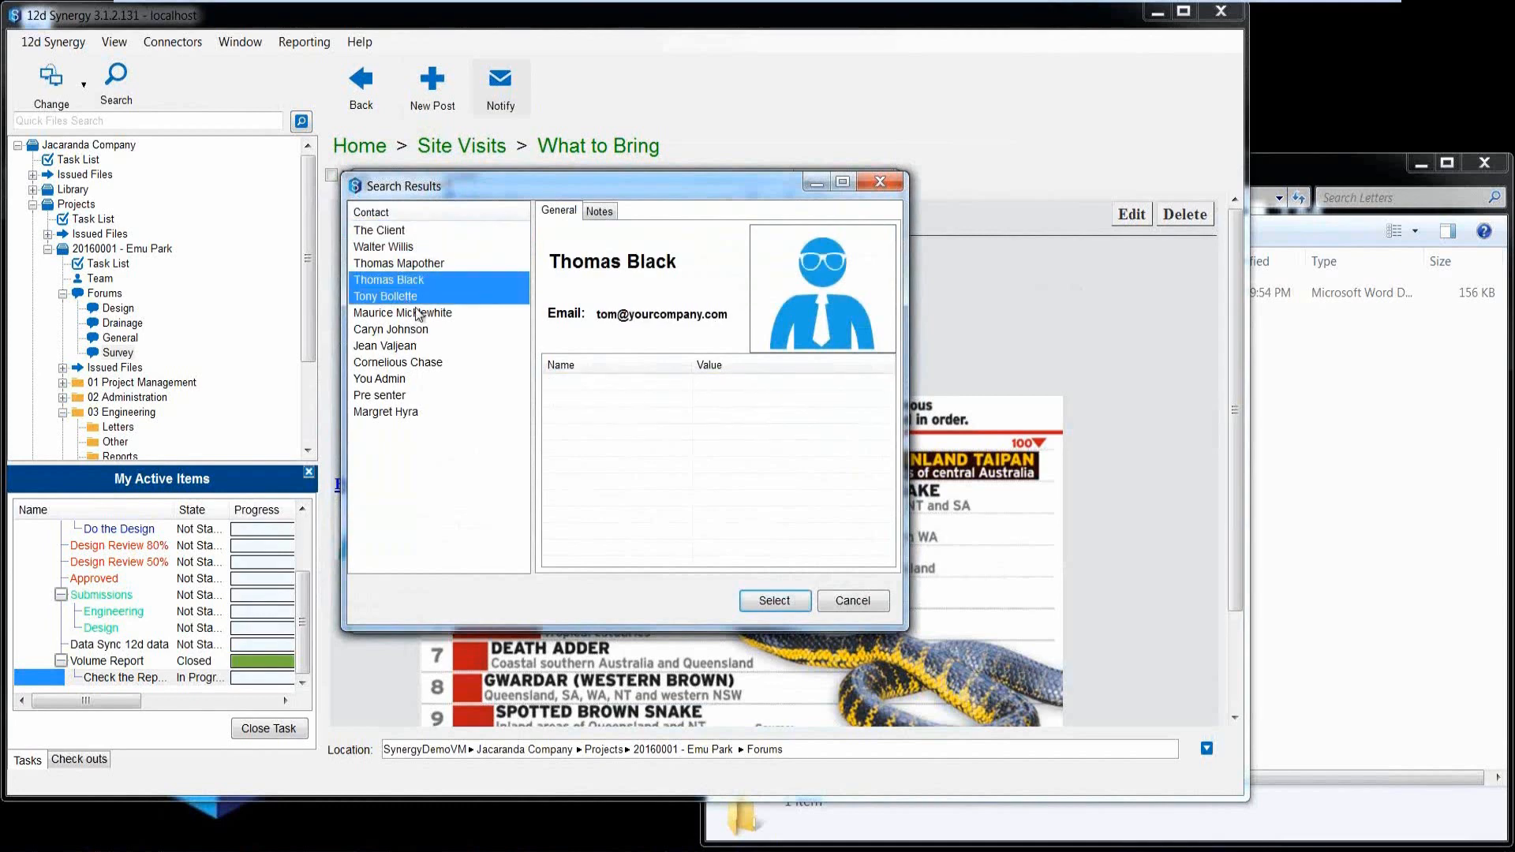
left_click(760, 598)
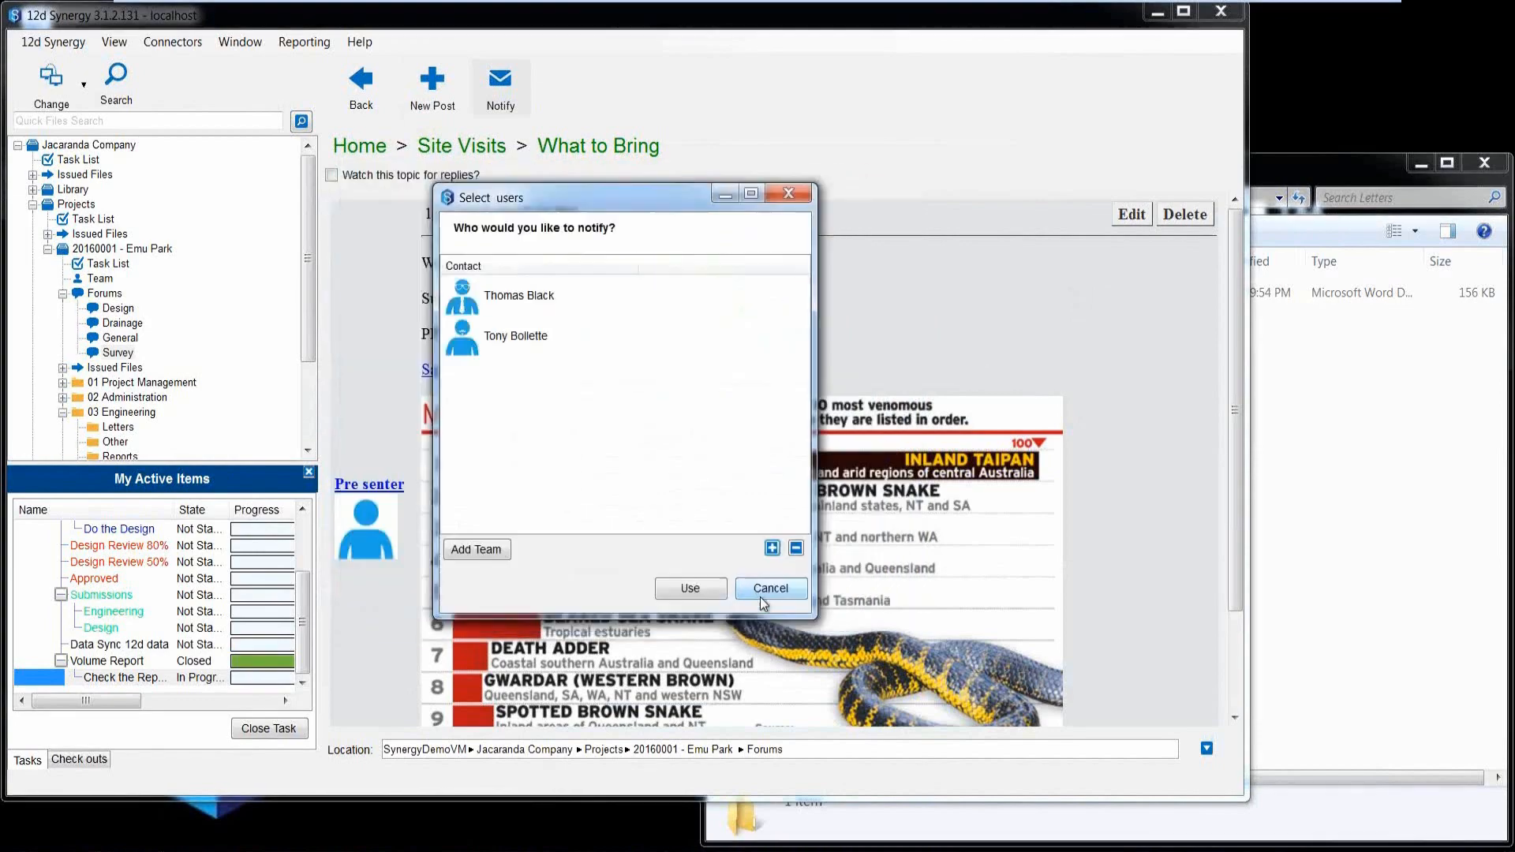
left_click(710, 587)
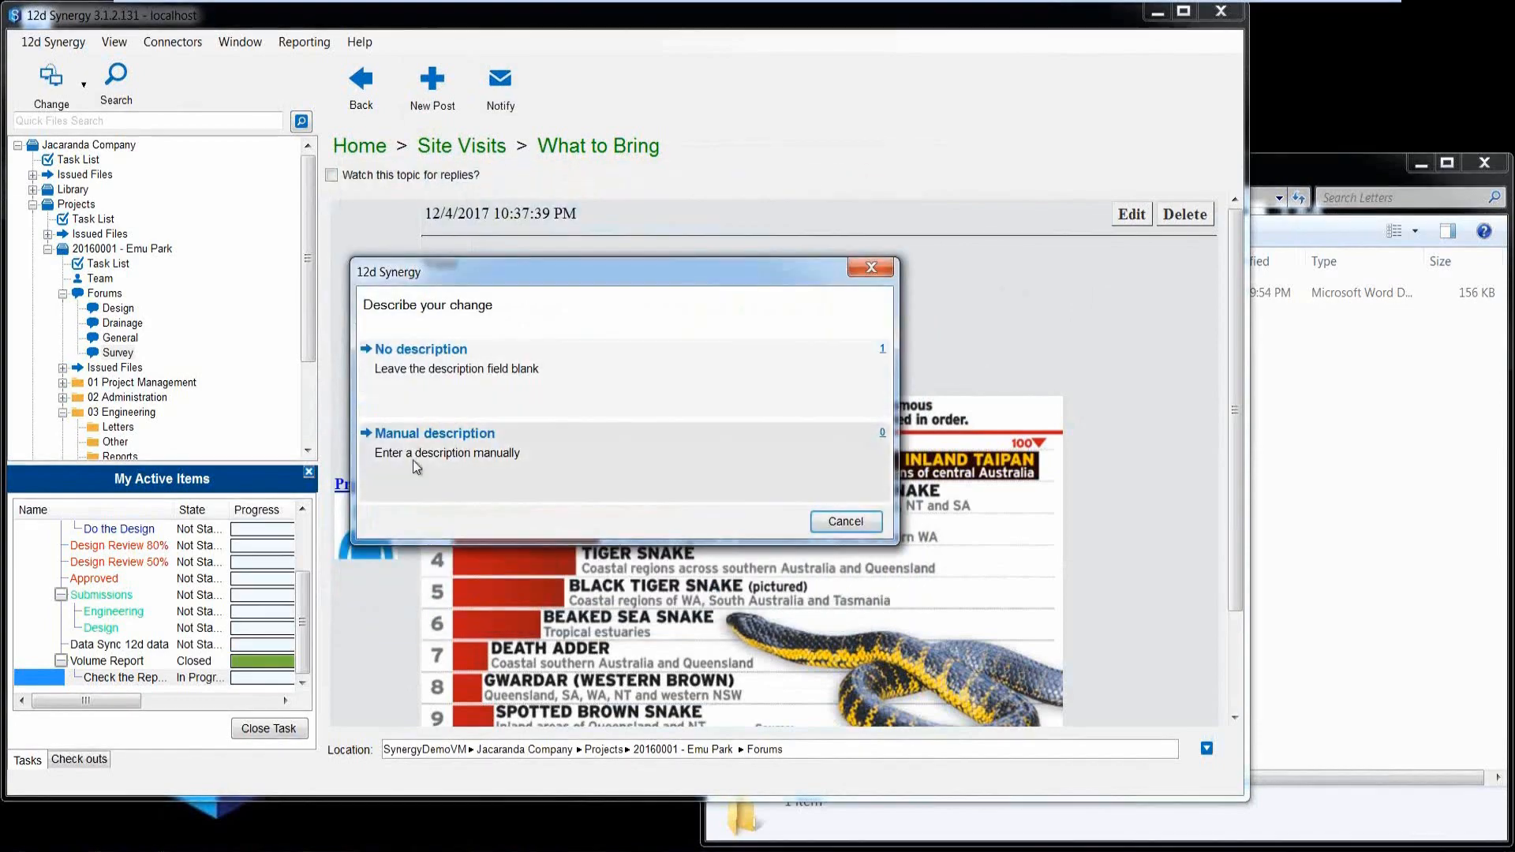
Send the notification with the manual description "Please read and reply".
left_click(416, 466)
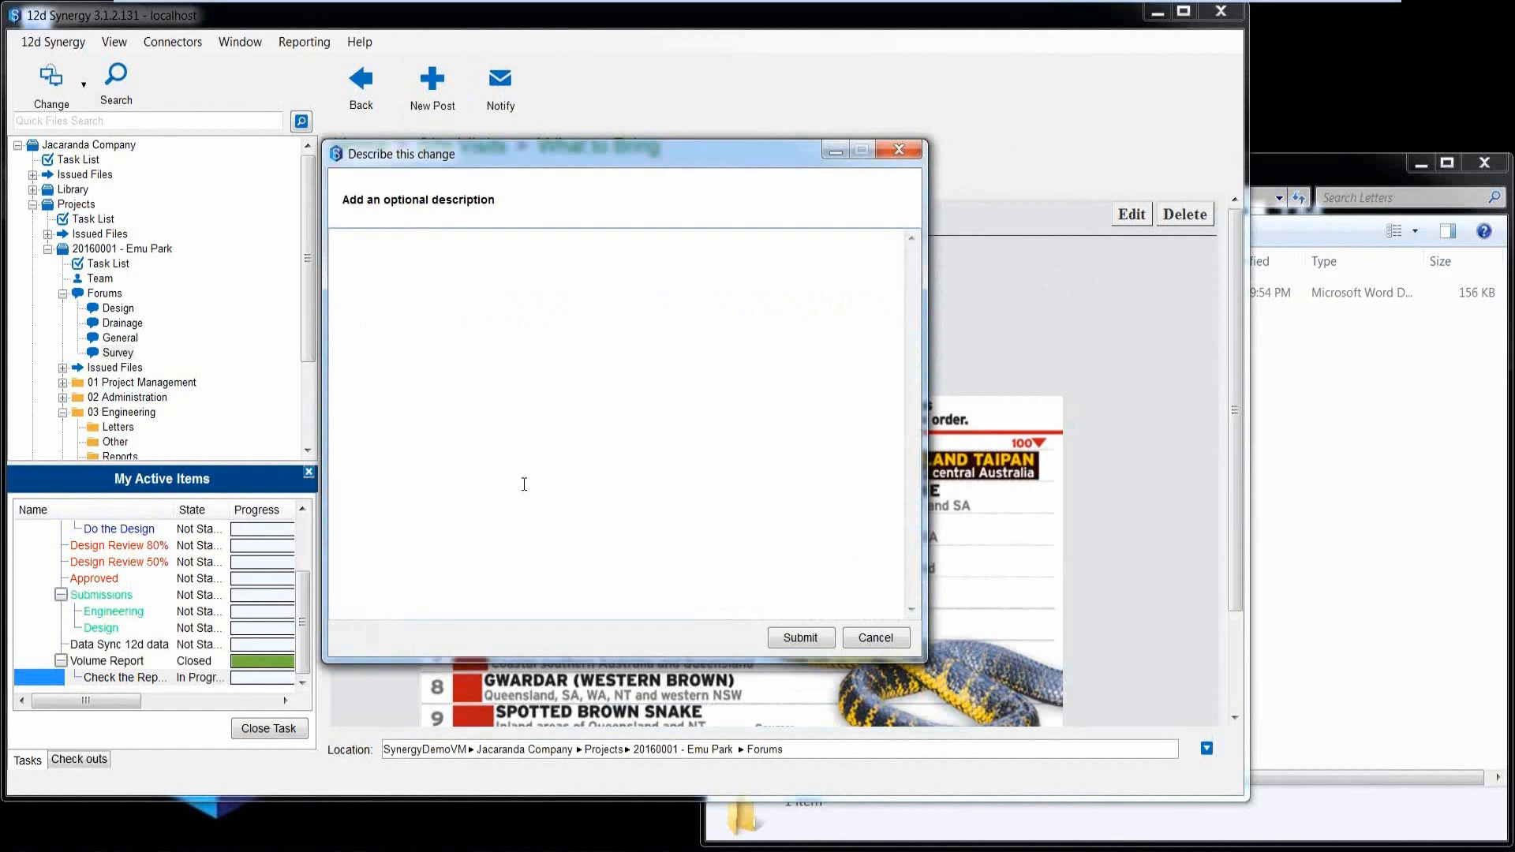
type("Please read and reply")
left_click(781, 633)
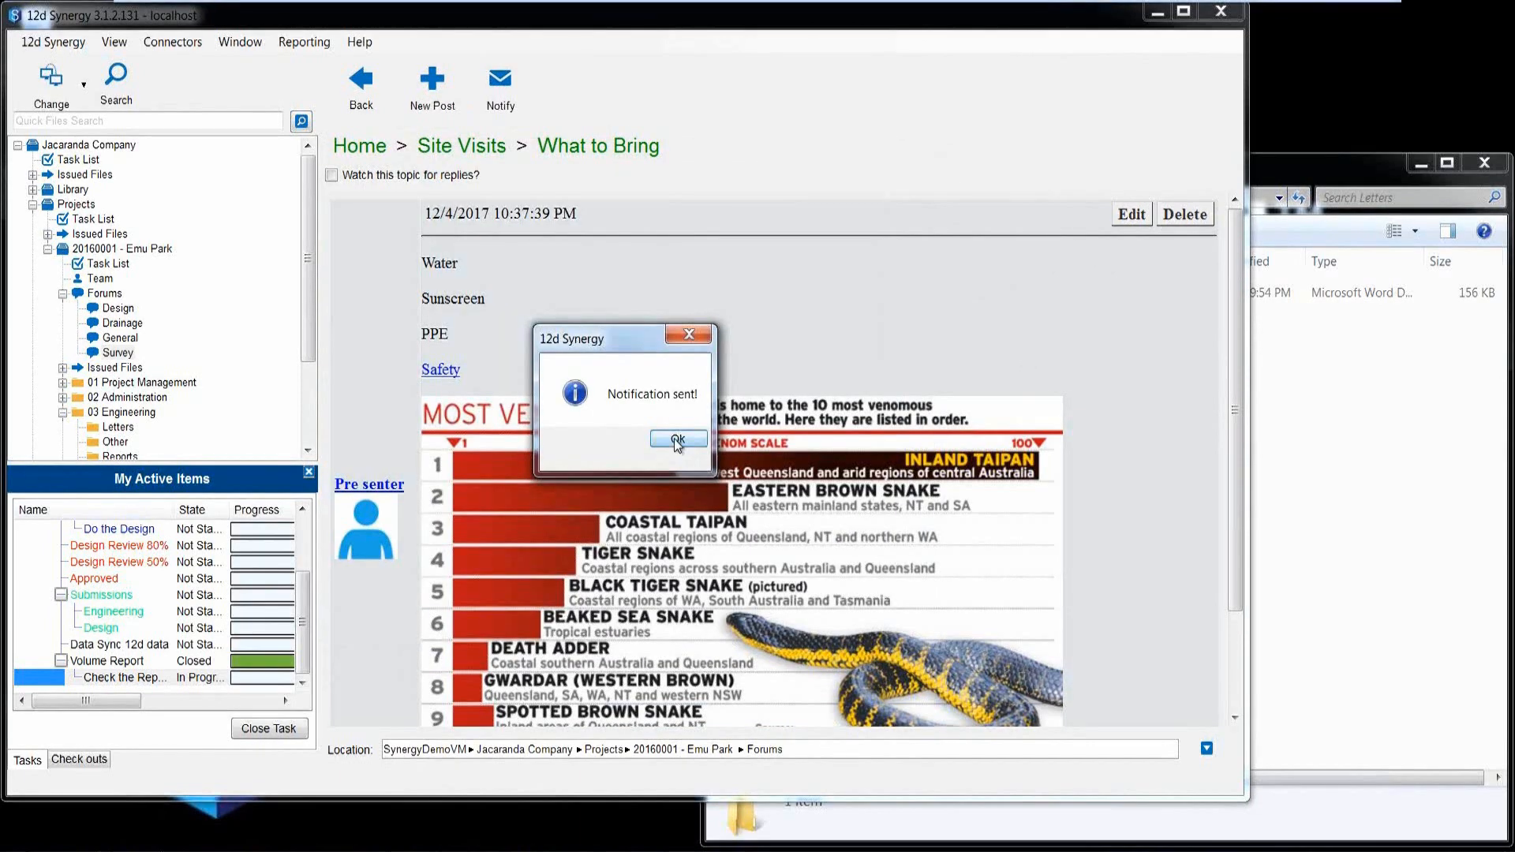
left_click(677, 440)
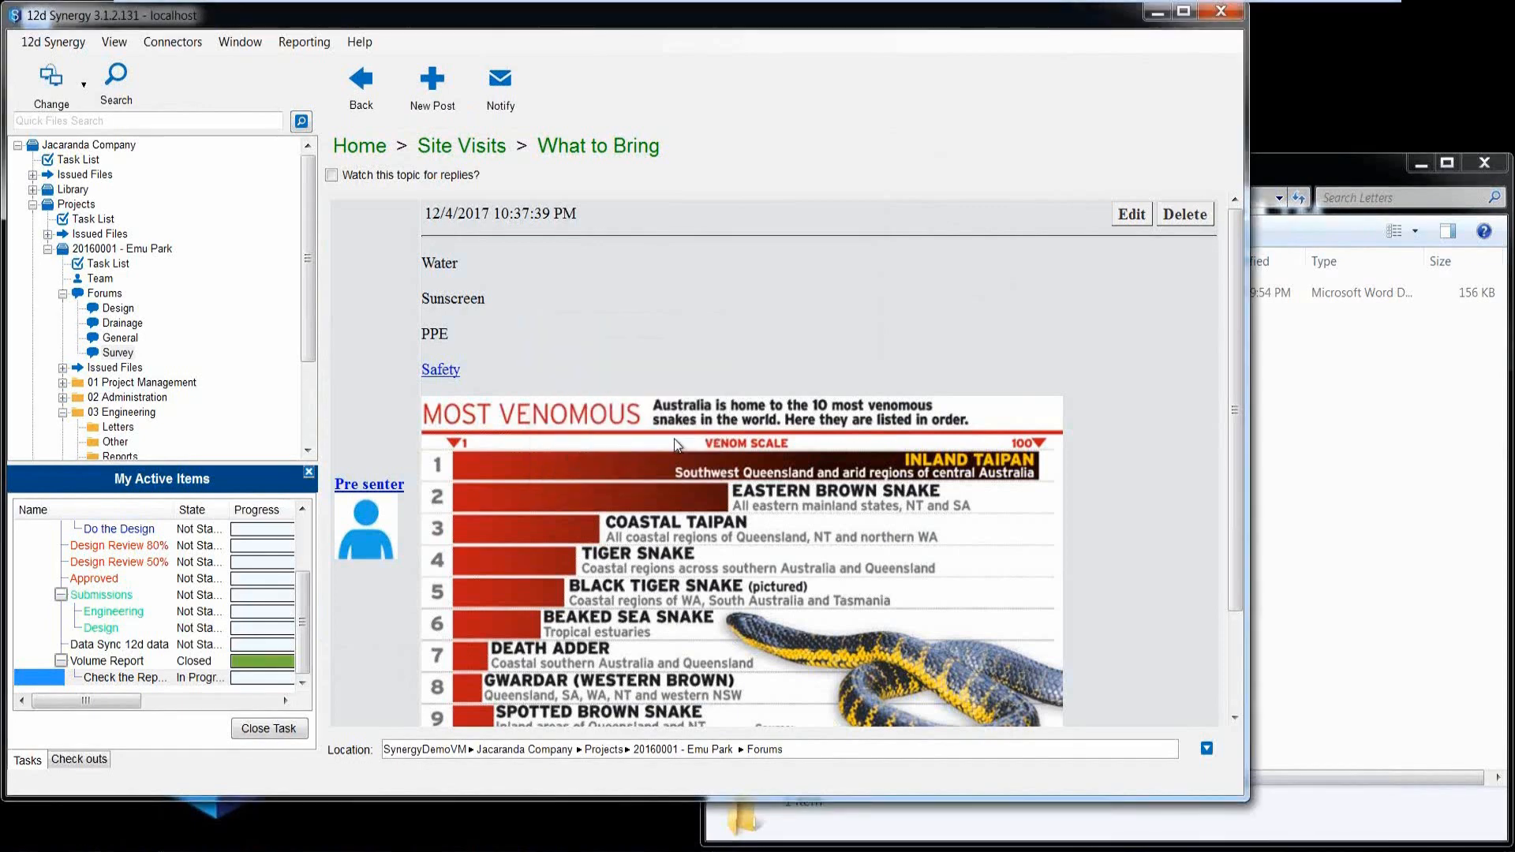